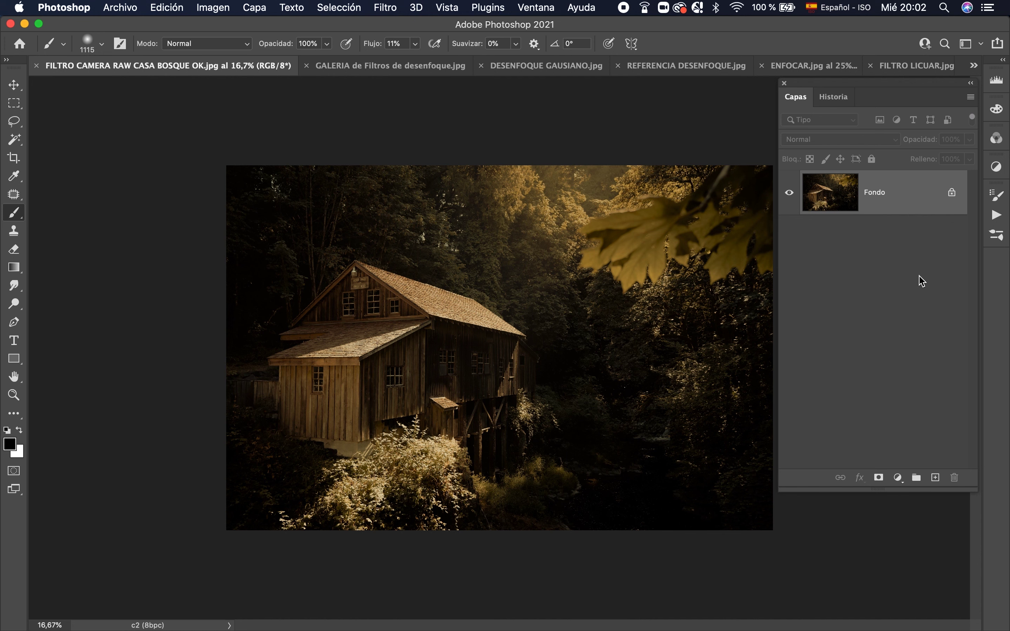
Unlock the cabin photo's Fondo layer into Capa 0 and convert it to a smart object
{"action": "left_click", "coordinate": [386, 9]}
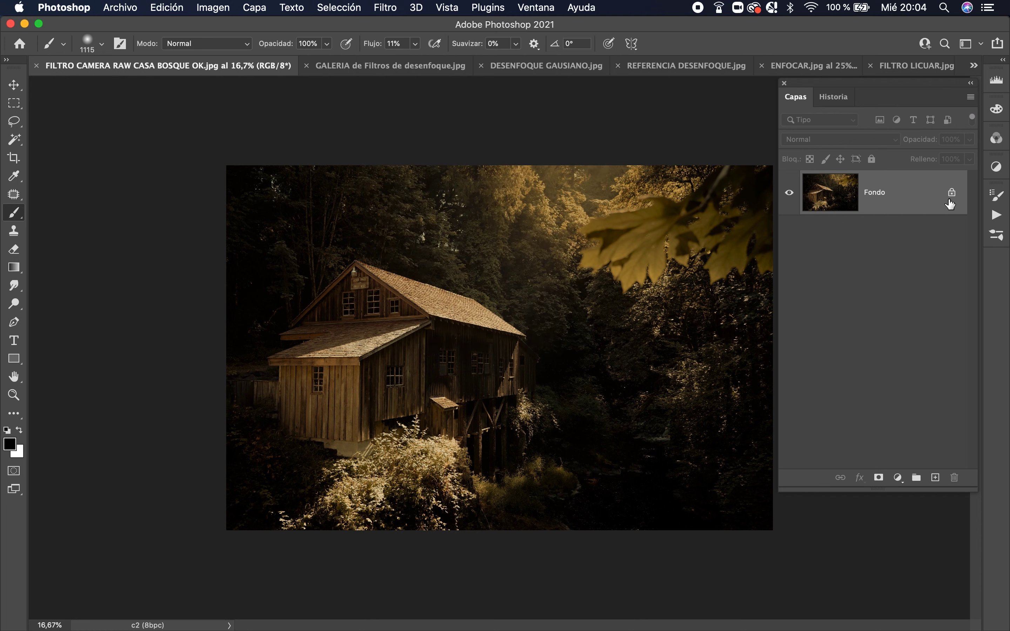
{"action": "left_click", "coordinate": [954, 194]}
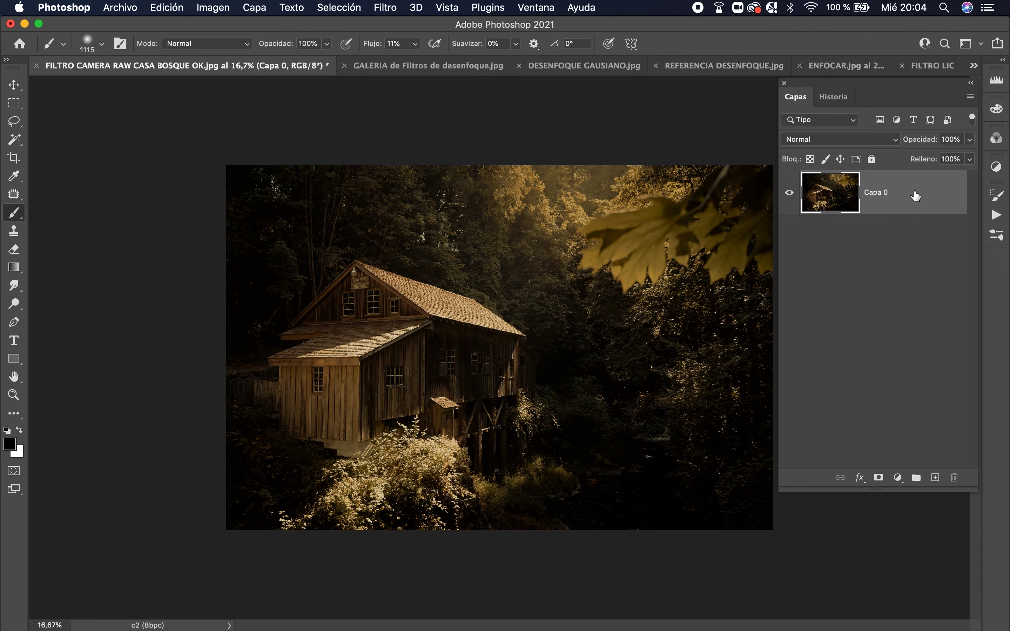
{"action": "right_click", "coordinate": [917, 196]}
{"action": "left_click", "coordinate": [875, 209]}
{"action": "left_click", "coordinate": [386, 7]}
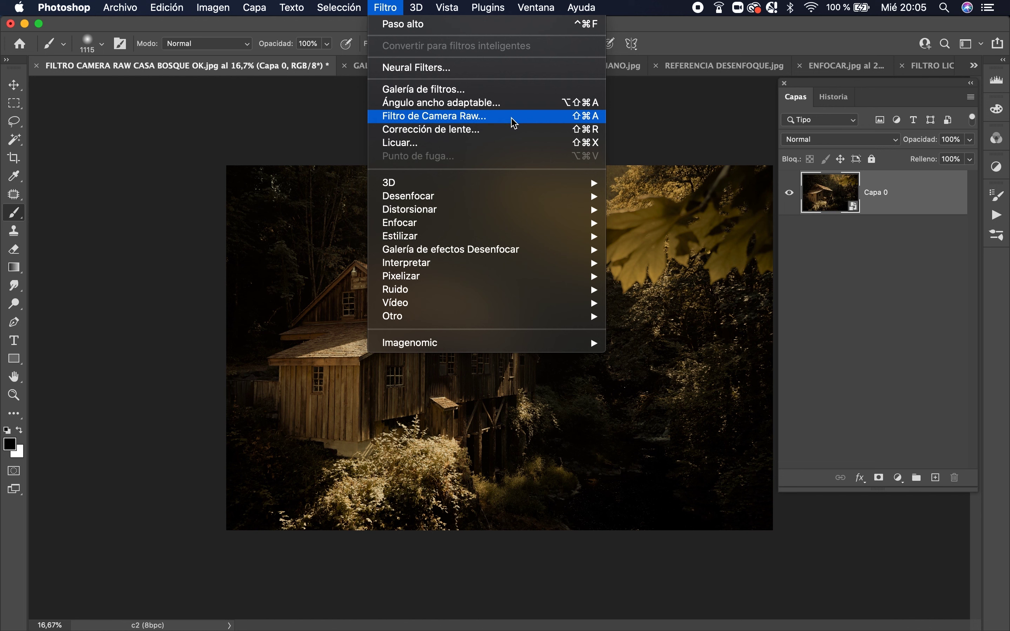
Apply Filtro de Camera Raw to the cabin photo's Capa 0 smart object
{"action": "left_click", "coordinate": [514, 116]}
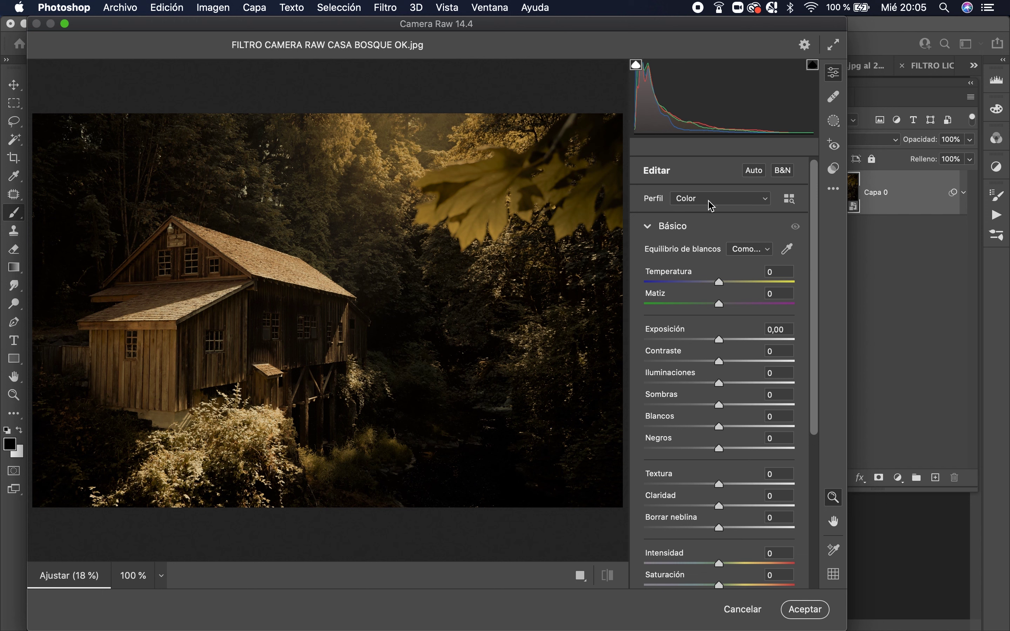
Browse the Perfil list and profile browser, keeping the Color profile
{"action": "left_click", "coordinate": [764, 207]}
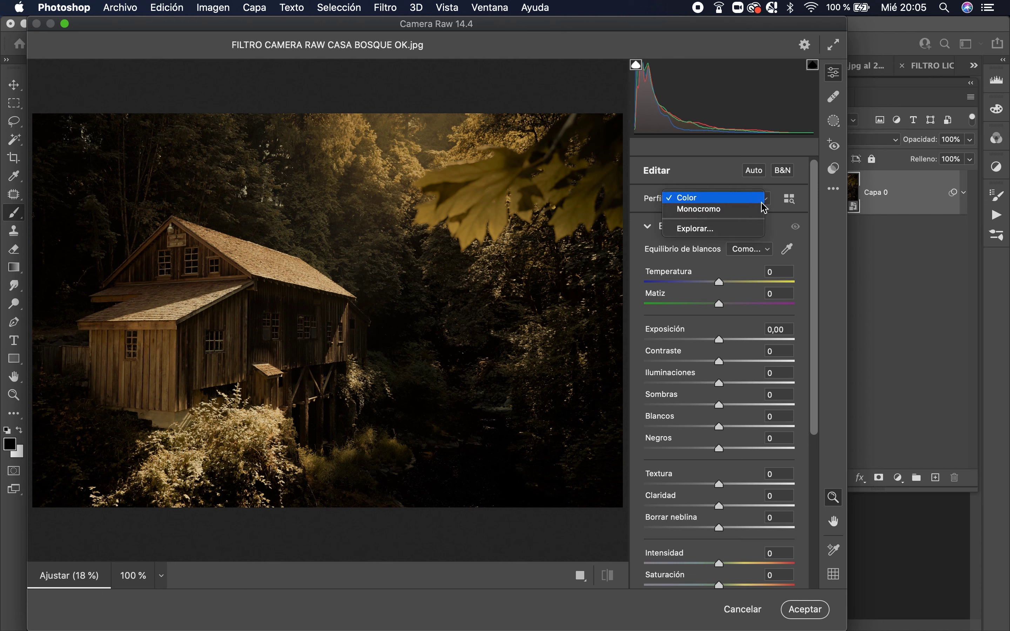
{"action": "left_click", "coordinate": [790, 199]}
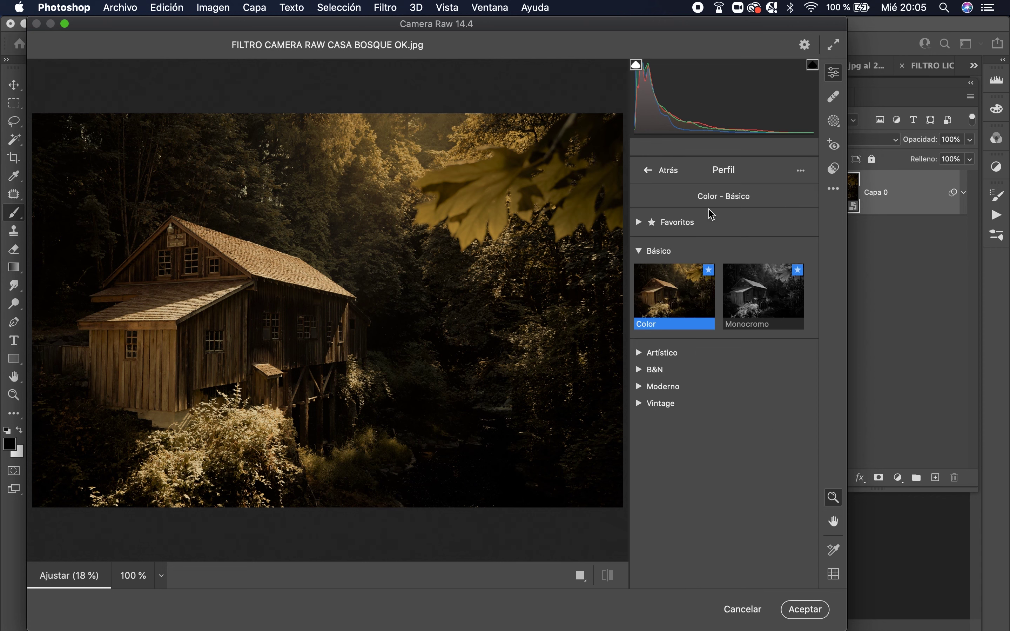
{"action": "left_click", "coordinate": [638, 249]}
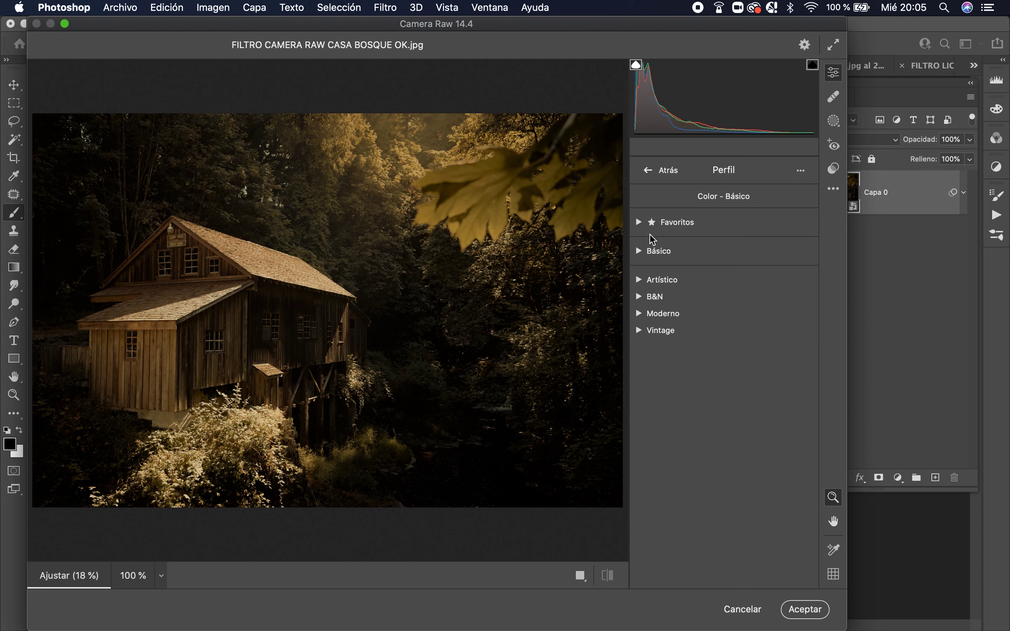
{"action": "left_click", "coordinate": [667, 172]}
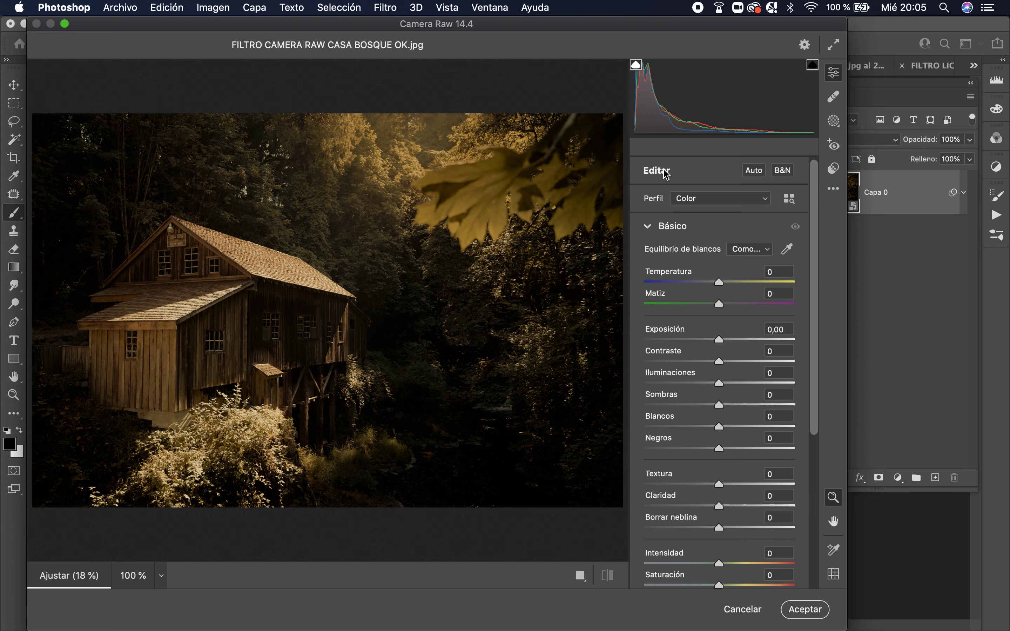
Leave white balance at Como se ha tomado and collapse the Básico section
{"action": "left_click", "coordinate": [770, 254]}
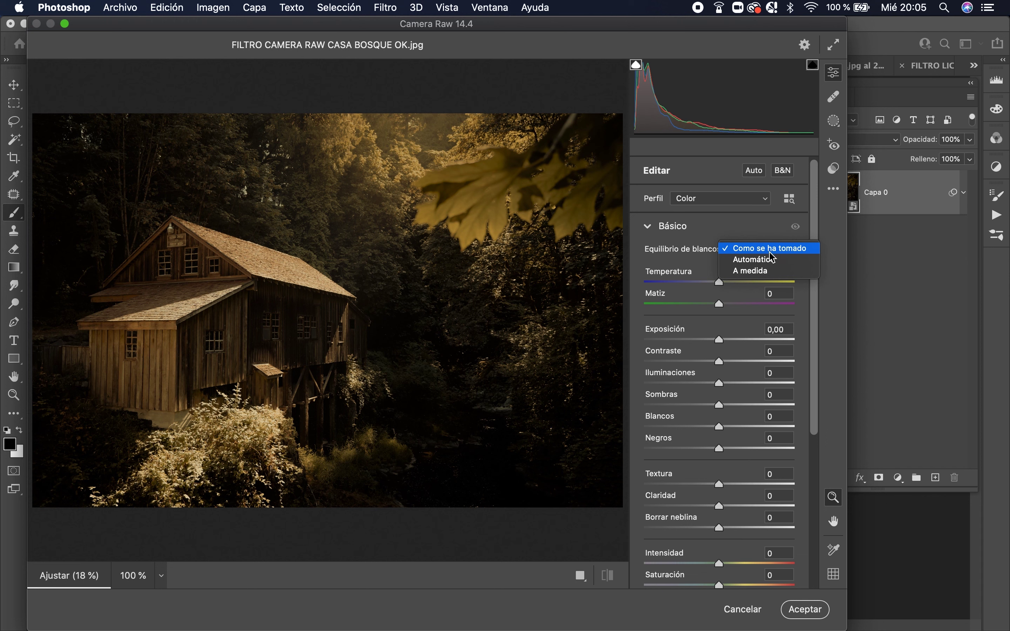
{"action": "left_click", "coordinate": [758, 234]}
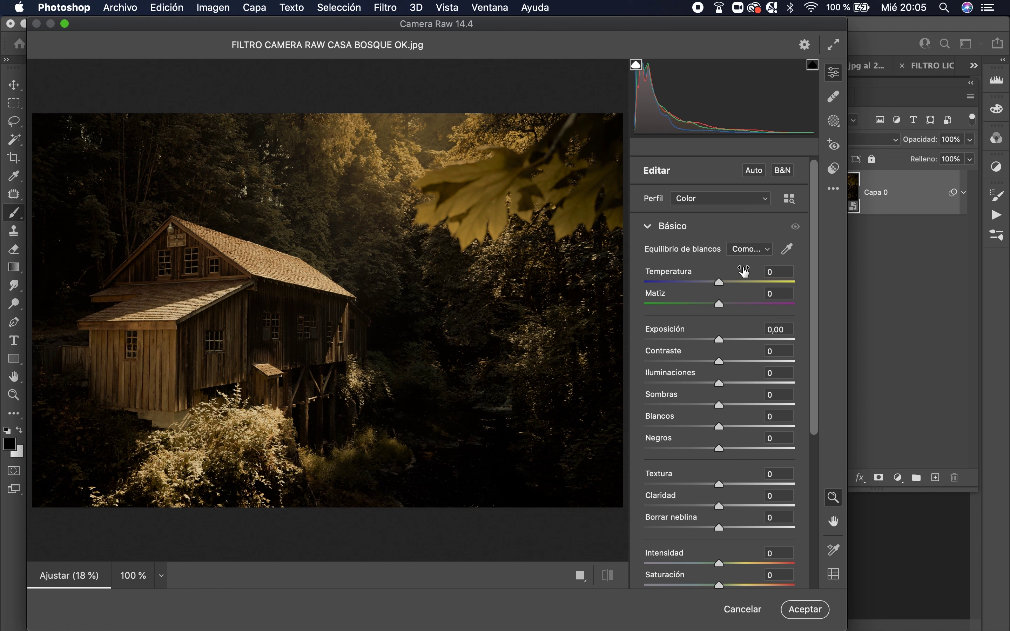
{"action": "left_click", "coordinate": [649, 225]}
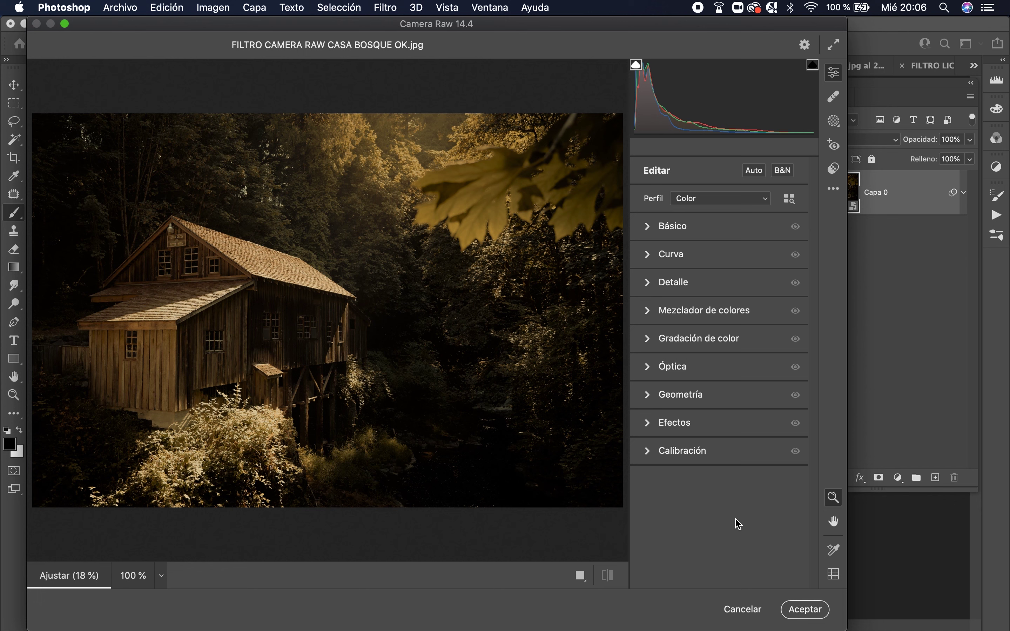
Expand Básico and start cooling the Temperatura slider toward -34
{"action": "left_click", "coordinate": [649, 225]}
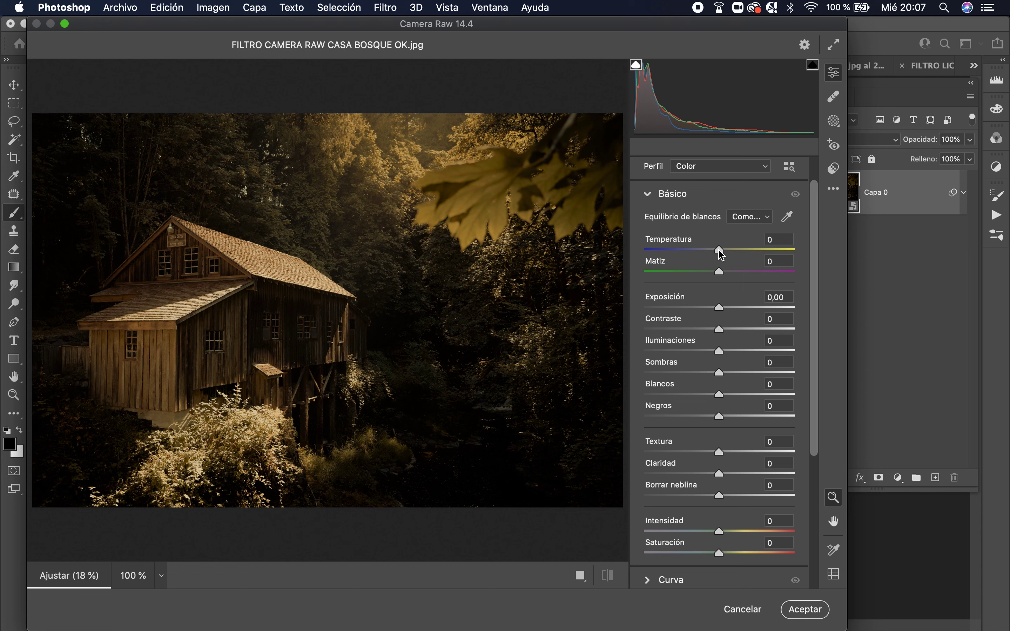
{"action": "left_click_drag", "start_coordinate": [721, 256], "coordinate": [698, 259]}
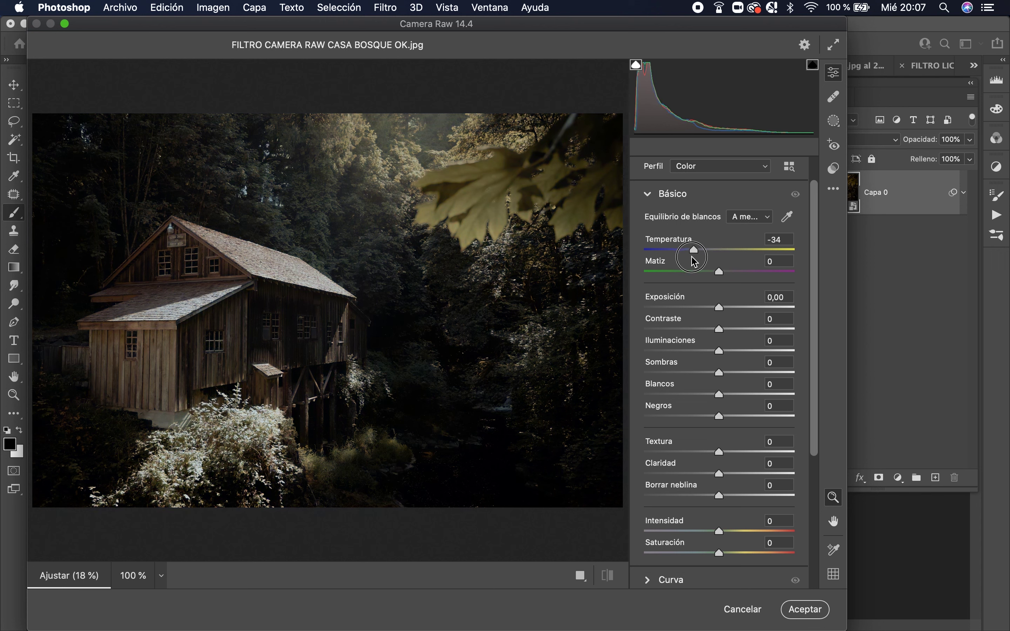
Set Temperatura to -34, Exposición to +0,75 and Contraste to -35
{"action": "left_click_drag", "start_coordinate": [698, 258], "coordinate": [695, 257]}
{"action": "left_click_drag", "start_coordinate": [723, 313], "coordinate": [715, 313]}
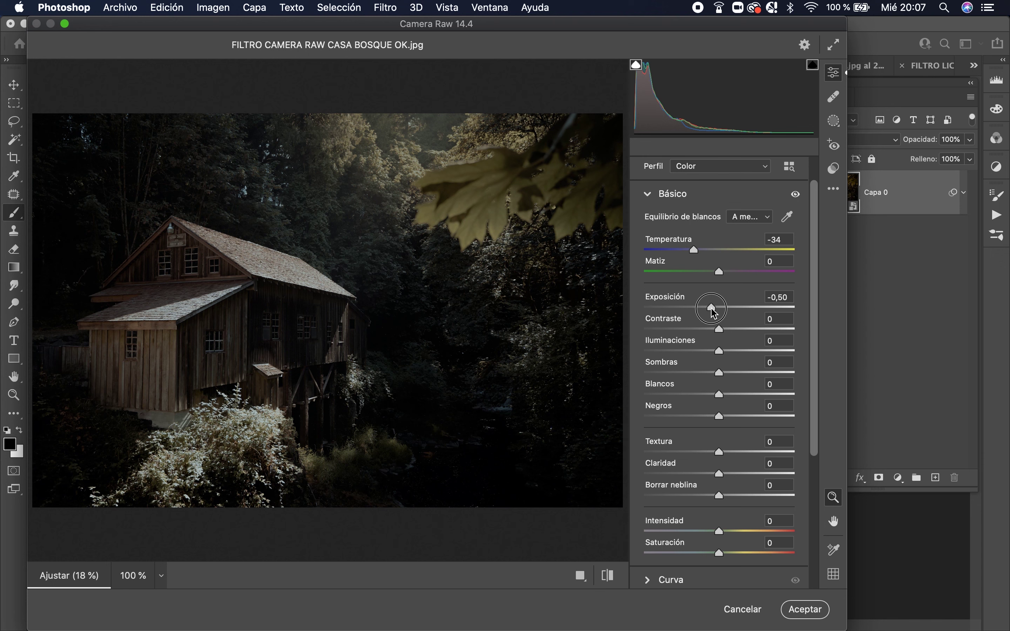
{"action": "left_click_drag", "start_coordinate": [711, 308], "coordinate": [721, 308]}
{"action": "left_click_drag", "start_coordinate": [729, 311], "coordinate": [733, 312]}
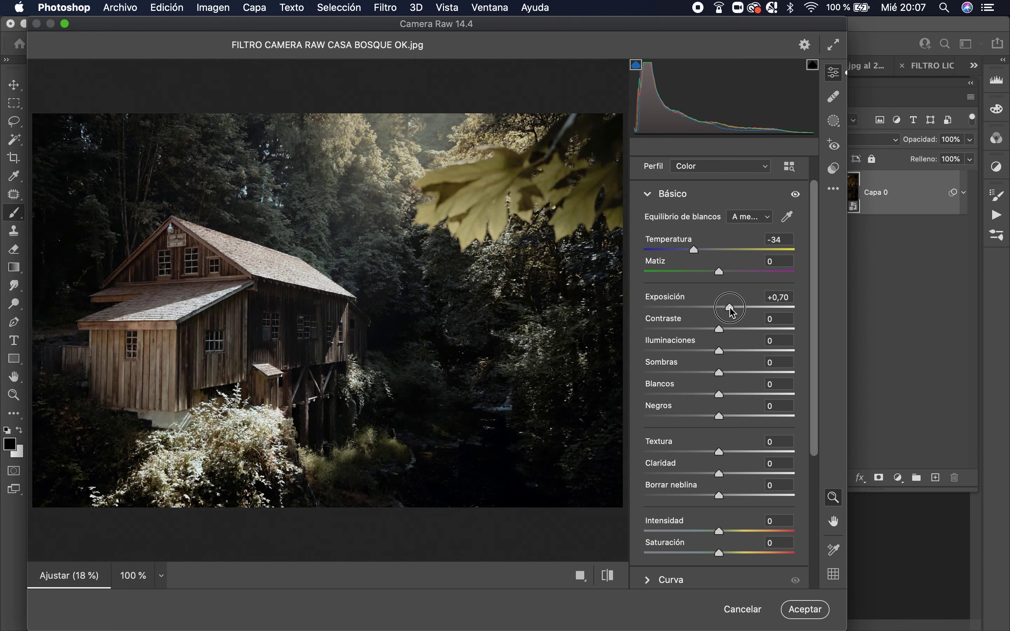
{"action": "left_click_drag", "start_coordinate": [734, 311], "coordinate": [734, 313]}
{"action": "left_click", "coordinate": [721, 331]}
{"action": "left_click_drag", "start_coordinate": [721, 331], "coordinate": [706, 332]}
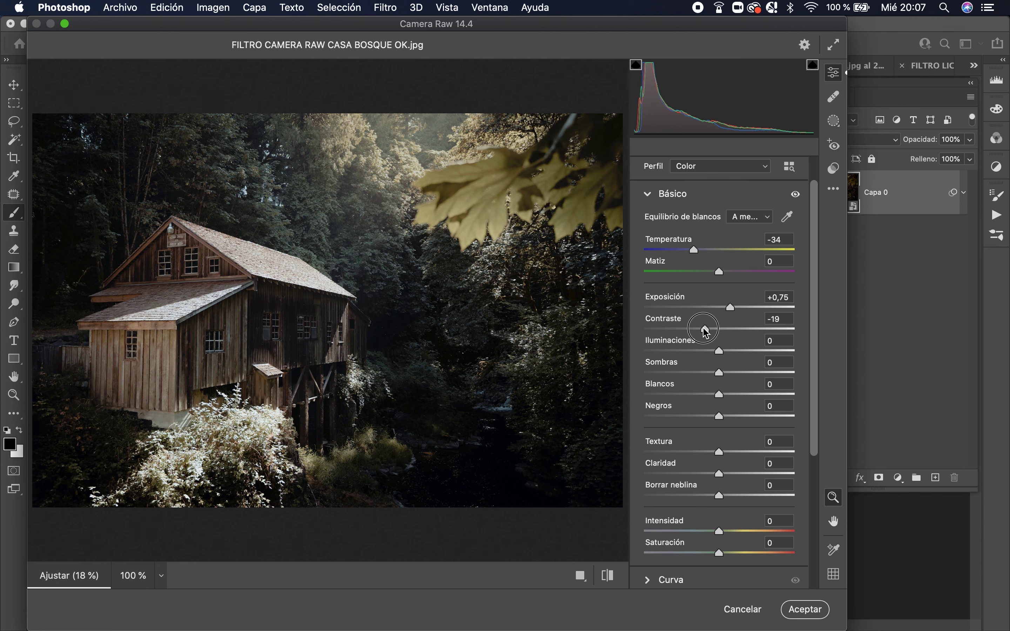
{"action": "left_click_drag", "start_coordinate": [706, 332], "coordinate": [694, 331]}
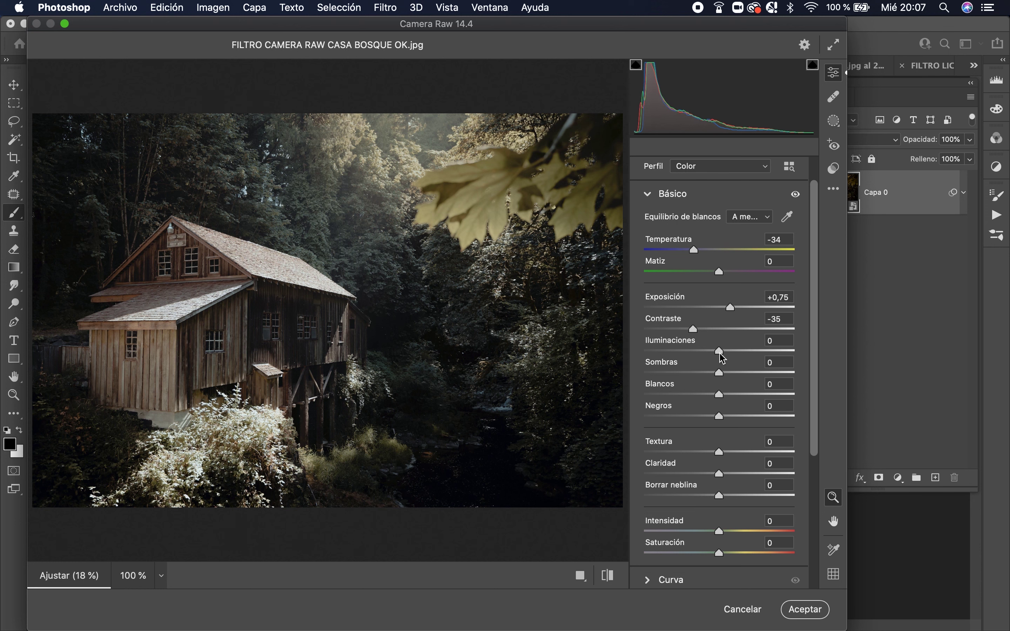
Set Iluminaciones -51, Sombras +34, Borrar neblina +48 and Intensidad +15
{"action": "left_click_drag", "start_coordinate": [724, 356], "coordinate": [686, 359]}
{"action": "mouse_move", "coordinate": [687, 358]}
{"action": "left_mouse_down"}
{"action": "mouse_move", "coordinate": [697, 377]}
{"action": "mouse_move", "coordinate": [723, 383]}
{"action": "left_mouse_up"}
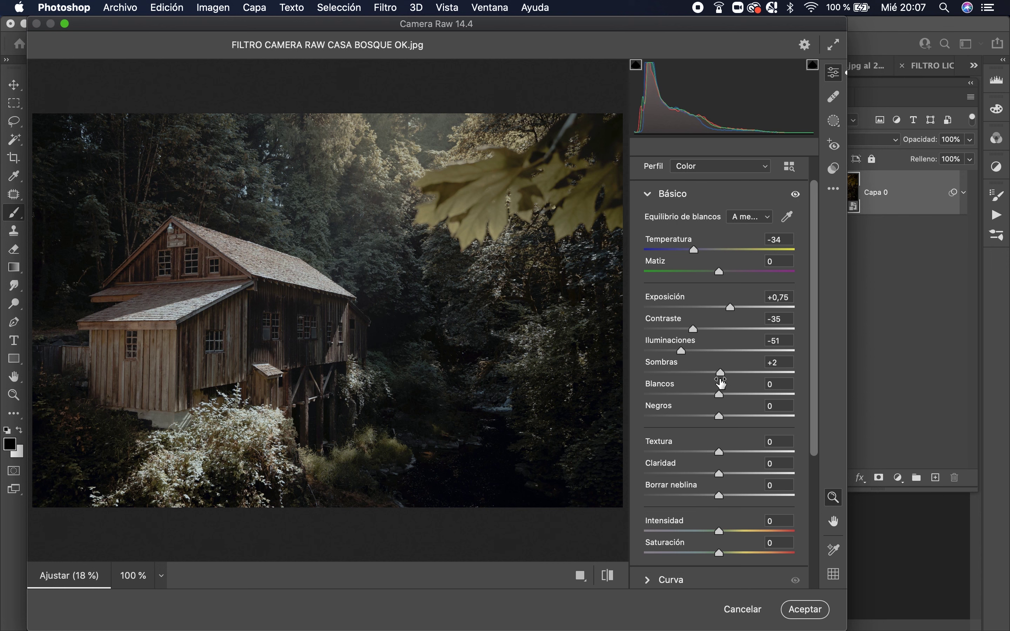
{"action": "left_click_drag", "start_coordinate": [722, 372], "coordinate": [747, 381]}
{"action": "left_click_drag", "start_coordinate": [721, 498], "coordinate": [756, 498]}
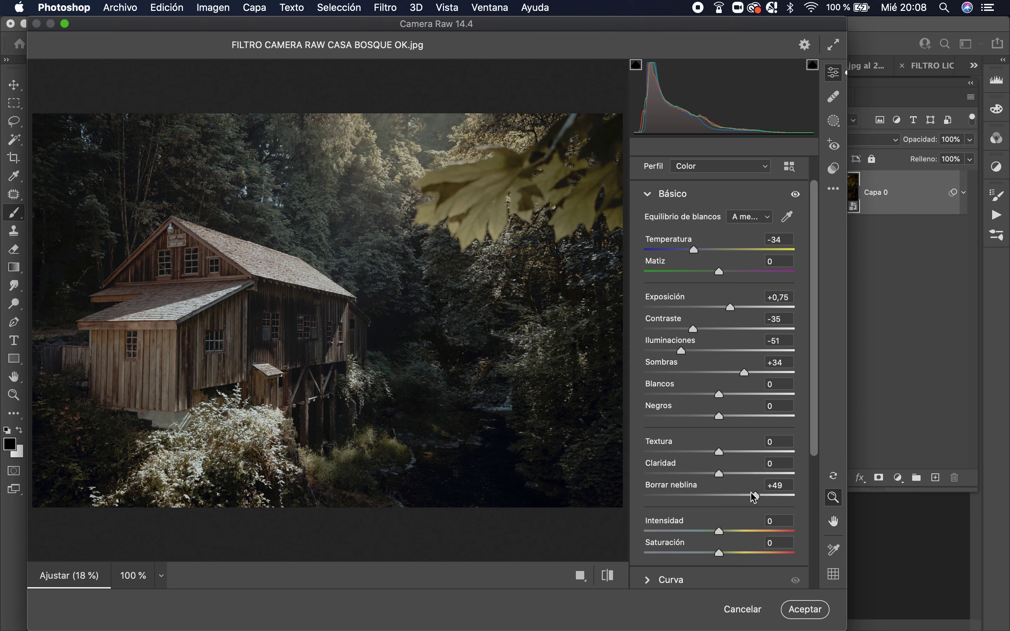
{"action": "left_click_drag", "start_coordinate": [756, 496], "coordinate": [758, 499]}
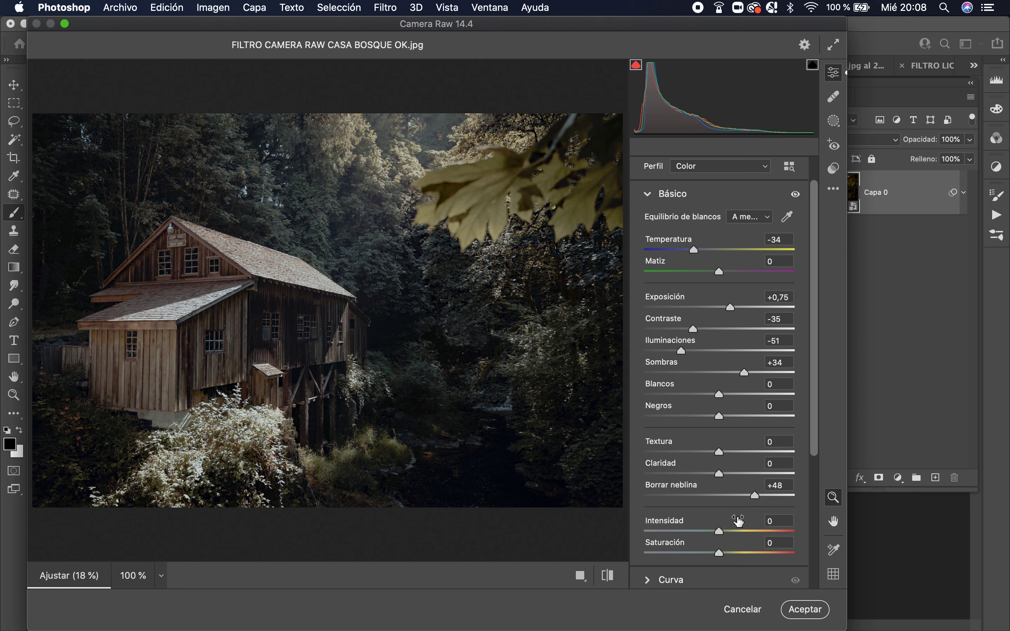
{"action": "left_click_drag", "start_coordinate": [721, 532], "coordinate": [733, 535]}
Toggle original versus edited, show Antes/Después side by side, then collapse Básico
{"action": "left_click", "coordinate": [608, 577]}
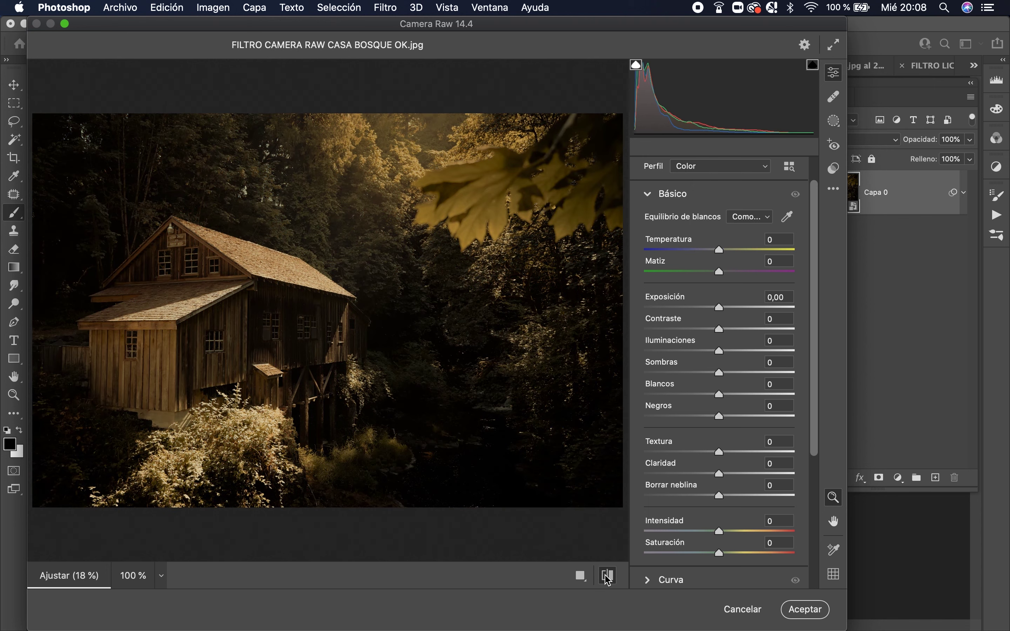
{"action": "left_click", "coordinate": [608, 576]}
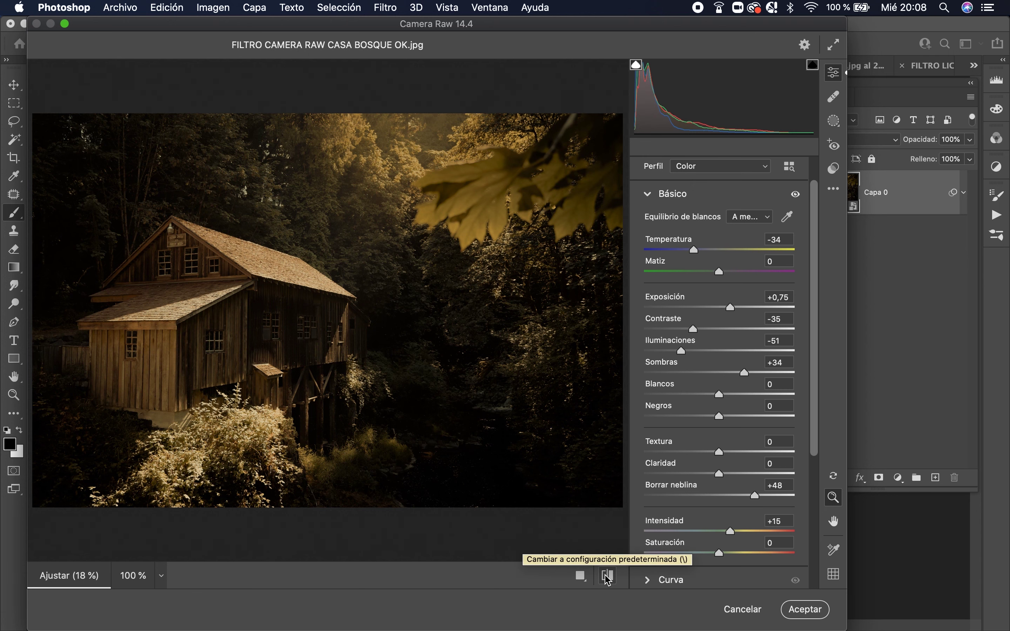
{"action": "left_click", "coordinate": [608, 576]}
{"action": "left_click", "coordinate": [608, 576]}
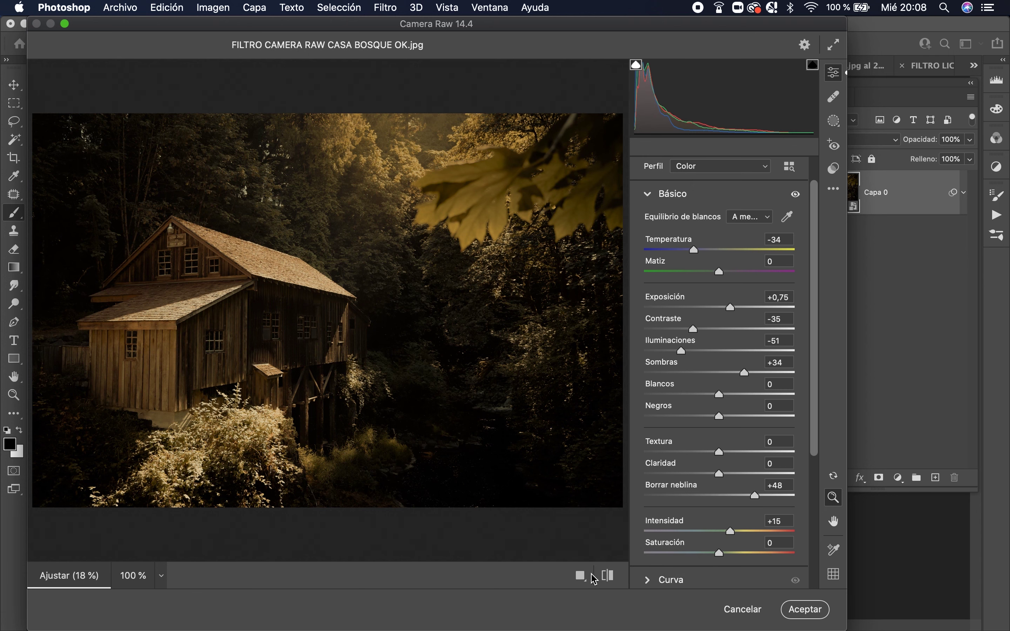
{"action": "left_click", "coordinate": [607, 577]}
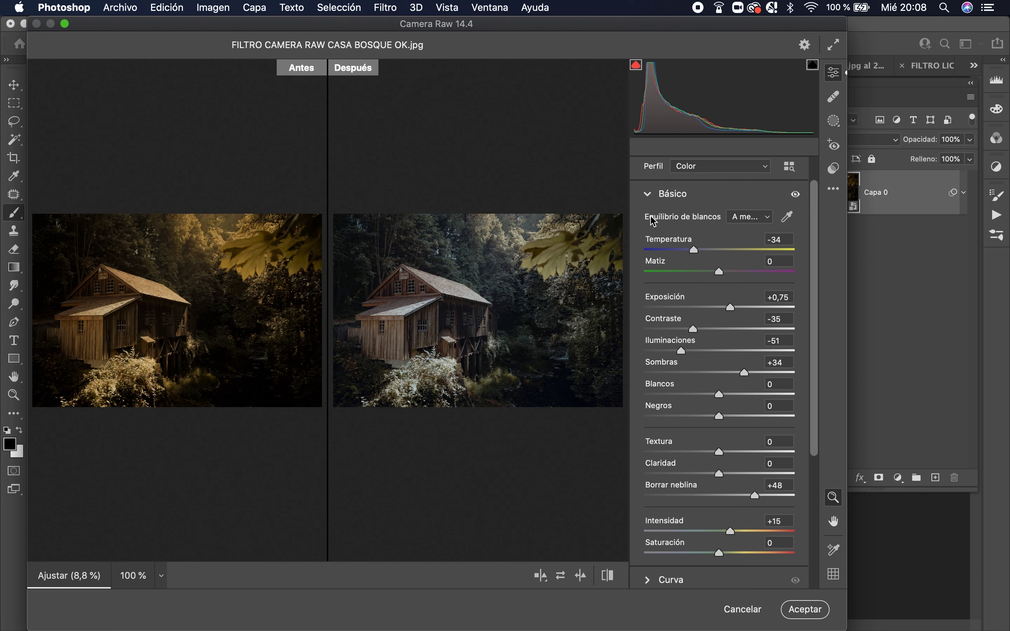
{"action": "left_click", "coordinate": [653, 196]}
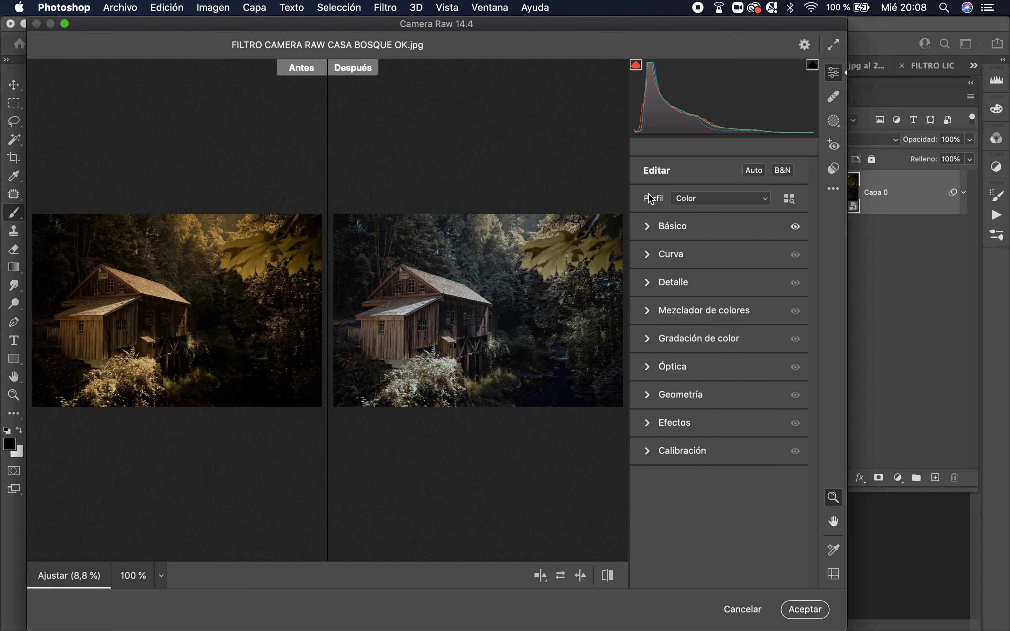
Expand and collapse the Curva and Detalle sections in Camera Raw
{"action": "left_click", "coordinate": [651, 256]}
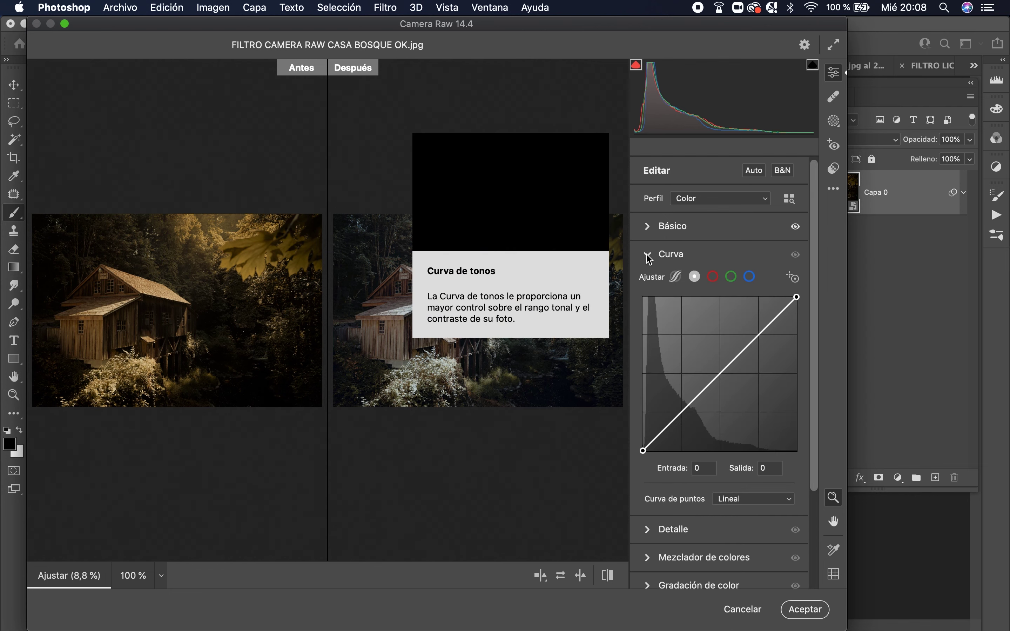
{"action": "left_click", "coordinate": [649, 256]}
{"action": "left_click", "coordinate": [651, 283]}
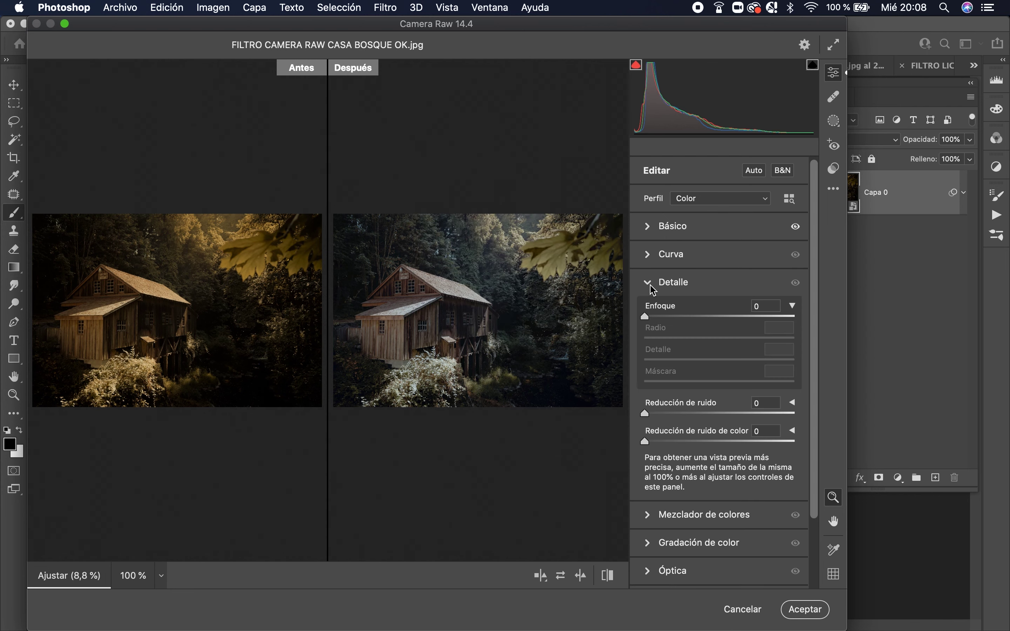
{"action": "left_click", "coordinate": [648, 283]}
{"action": "left_click", "coordinate": [649, 284]}
{"action": "left_click", "coordinate": [649, 284]}
Glance at Mezclador de colores and Gradación de color, then accept the Camera Raw regrade
{"action": "left_click", "coordinate": [648, 311]}
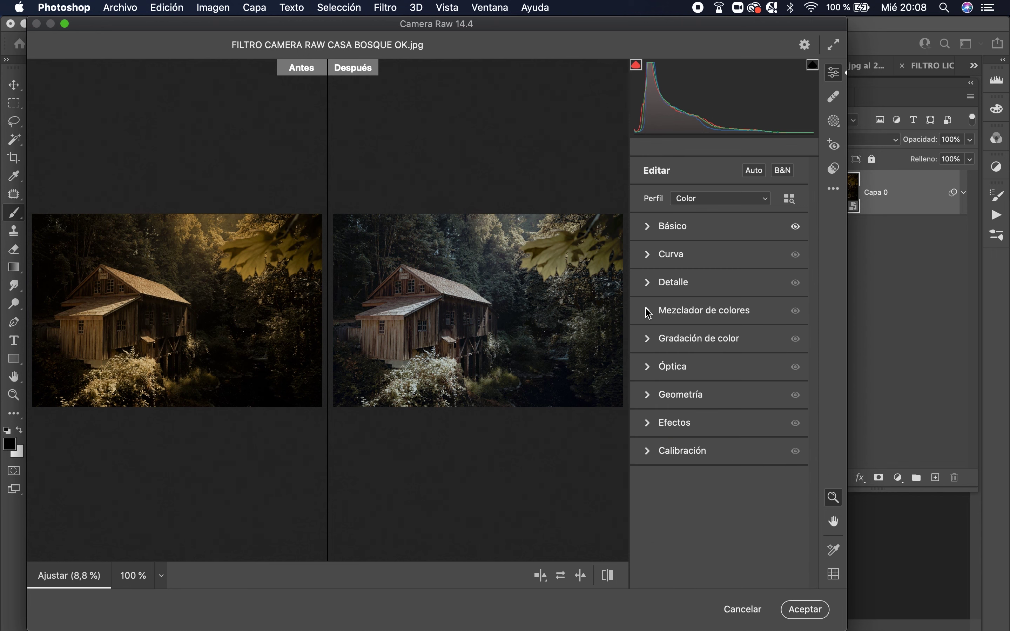
{"action": "left_click", "coordinate": [650, 342]}
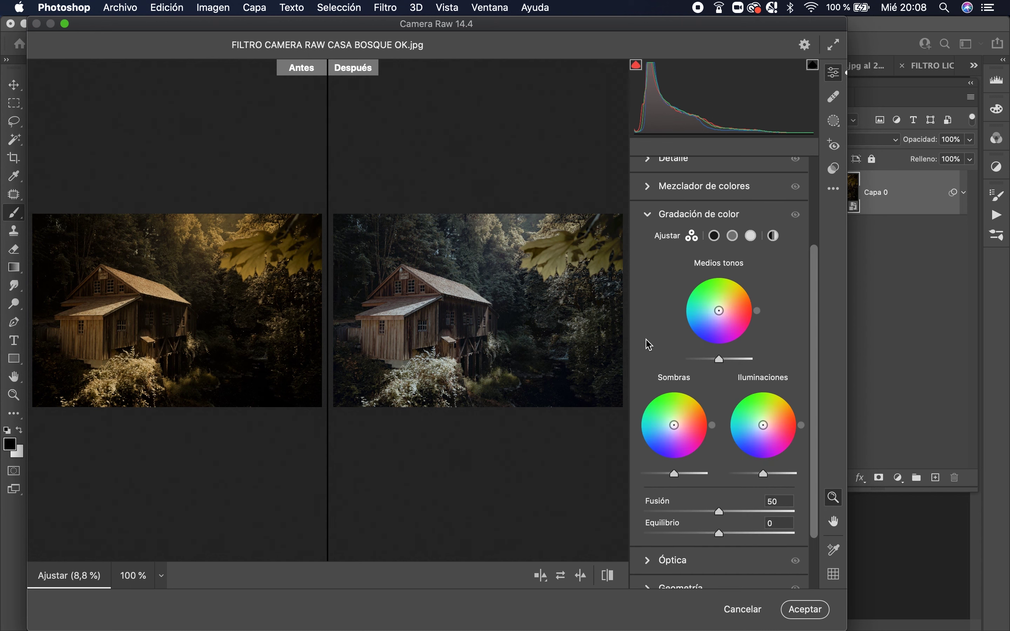
{"action": "left_click", "coordinate": [651, 217]}
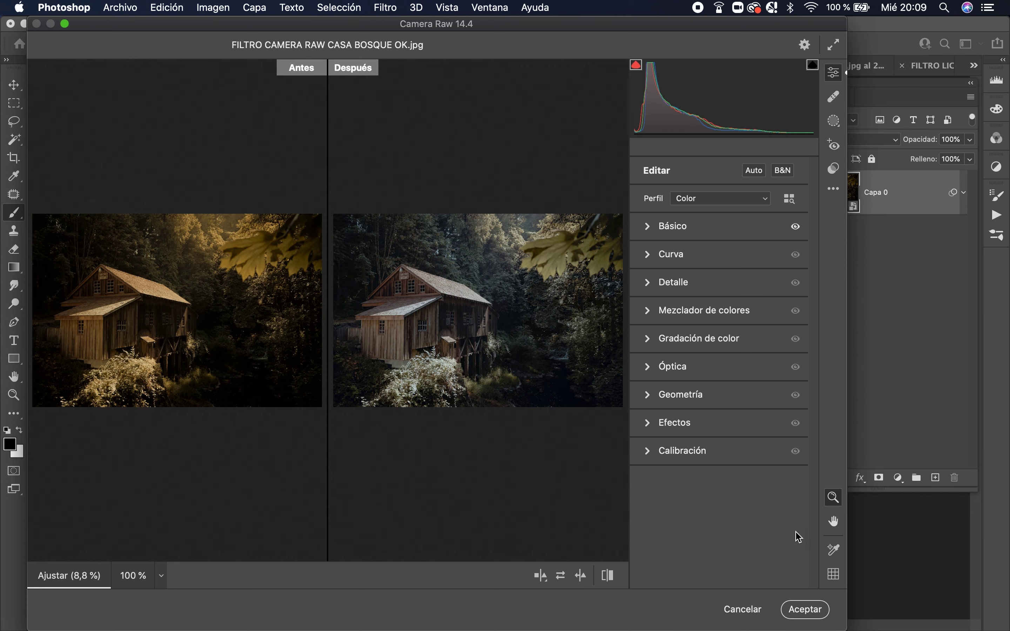
{"action": "left_click", "coordinate": [819, 610]}
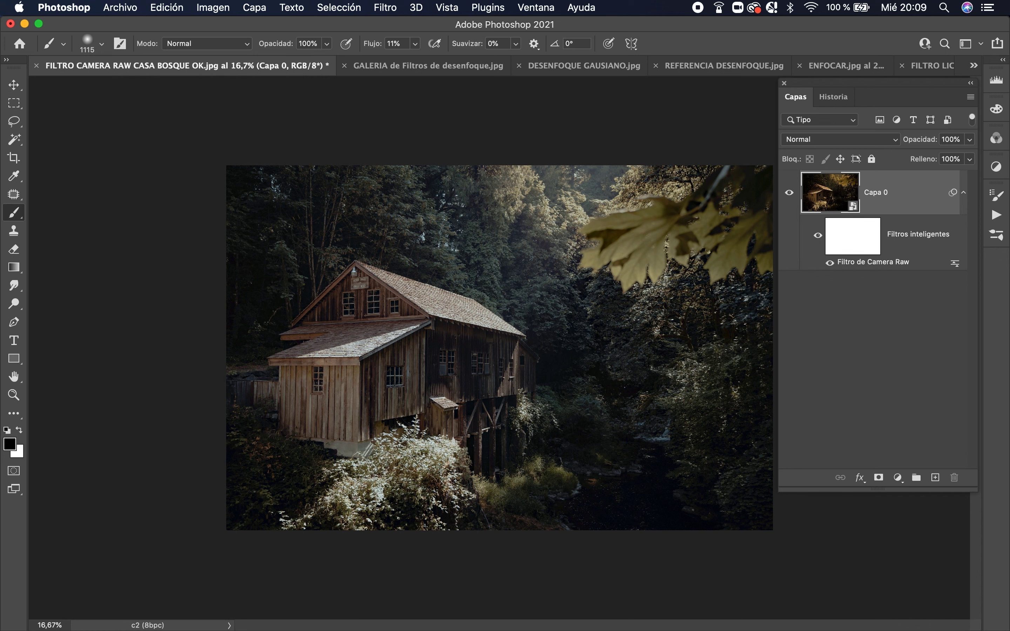
Reopen the Camera Raw smart filter to review Básico, reapply it, and fold Capa 0's filter list
{"action": "left_click", "coordinate": [964, 192]}
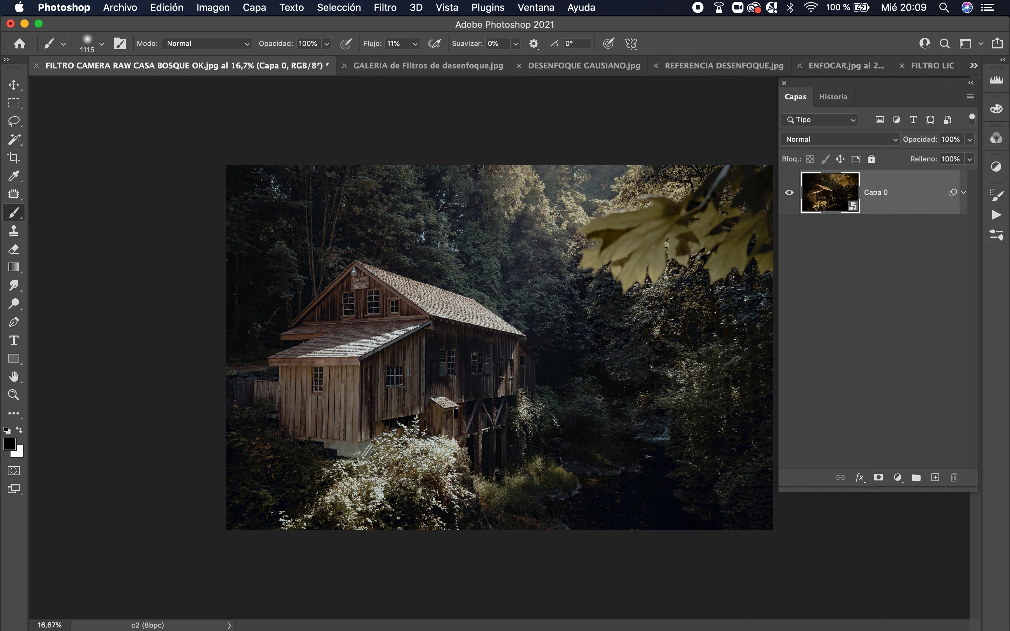
{"action": "left_click", "coordinate": [964, 191]}
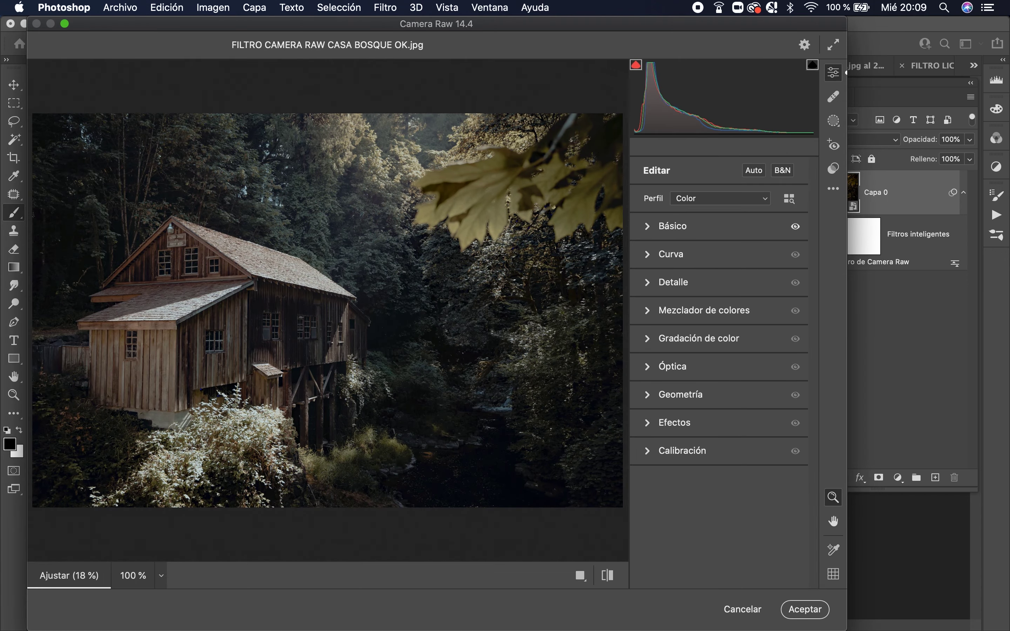
{"action": "left_click", "coordinate": [673, 226]}
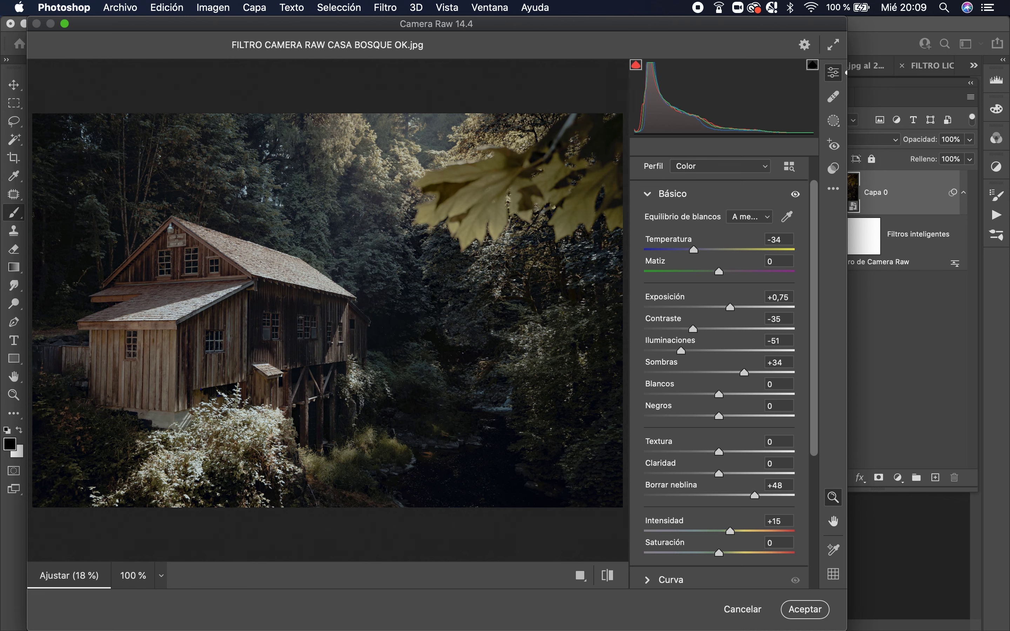
{"action": "left_click", "coordinate": [805, 609]}
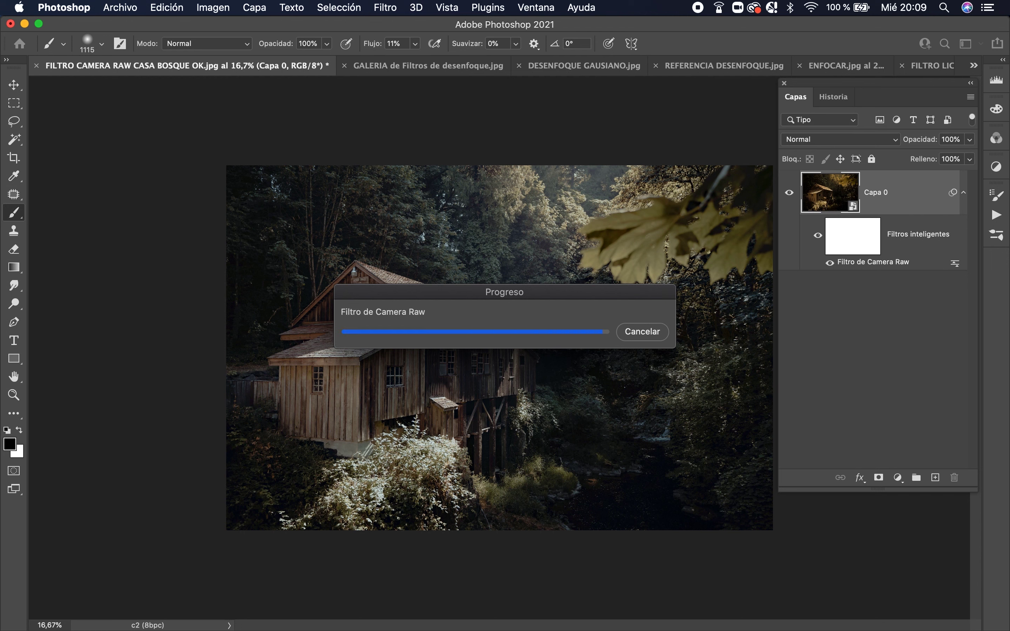
{"action": "left_click", "coordinate": [964, 192]}
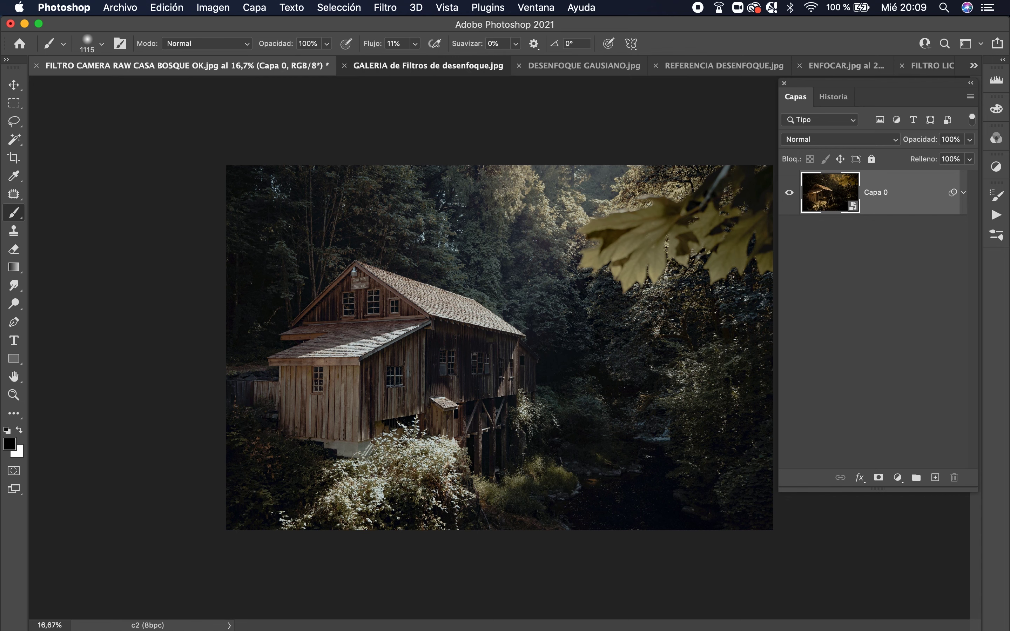
Switch to the GALERIA street photo and convert its unlocked Capa 0 into a smart object
{"action": "left_click", "coordinate": [417, 65]}
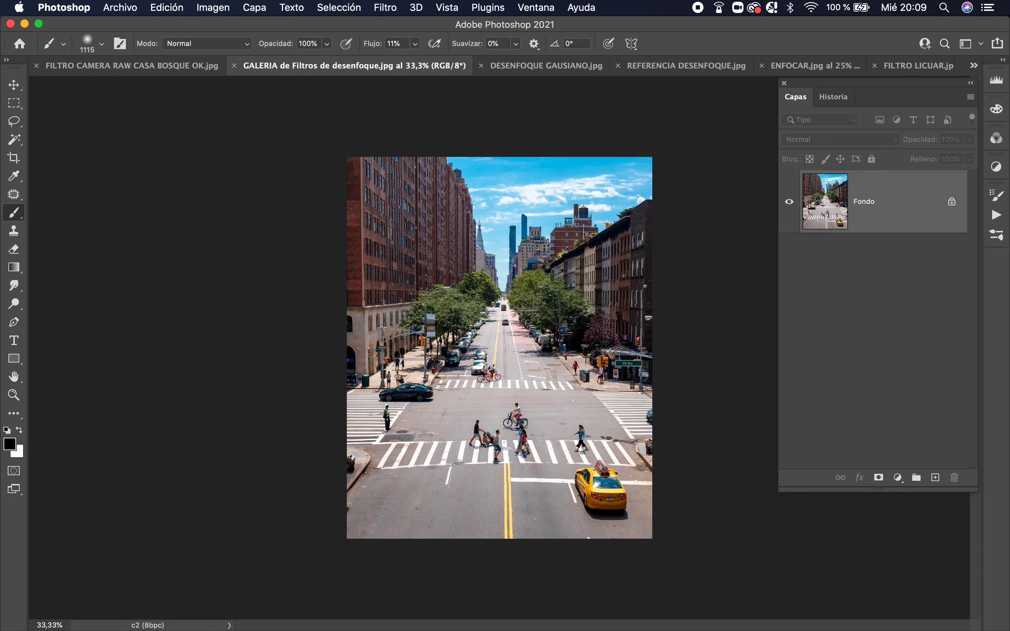
{"action": "left_click", "coordinate": [952, 201]}
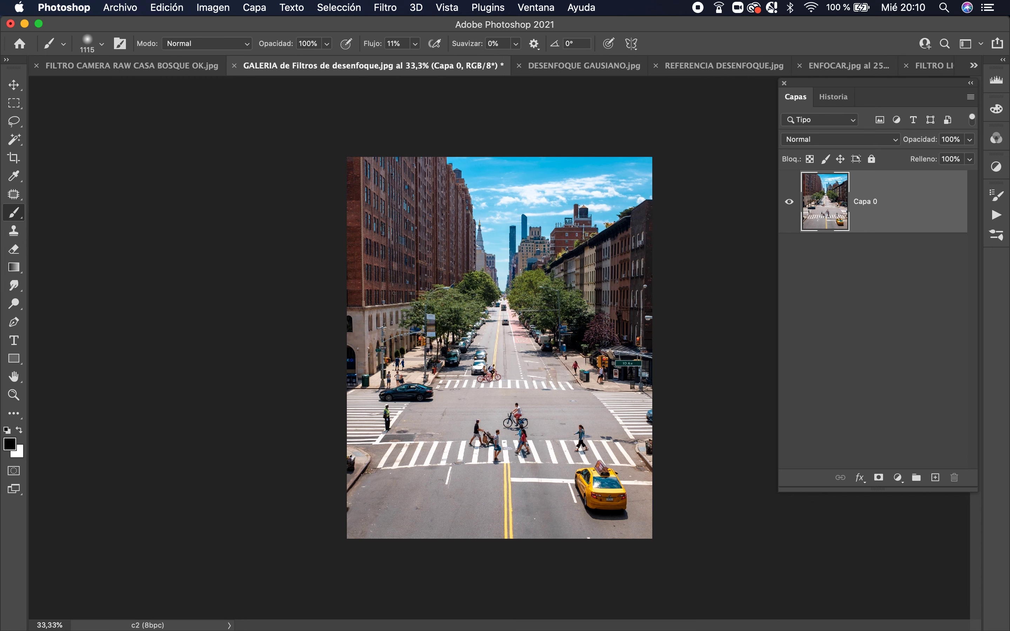
{"action": "right_click", "coordinate": [910, 201]}
{"action": "left_click", "coordinate": [874, 215]}
{"action": "left_click", "coordinate": [386, 8]}
{"action": "mouse_move", "coordinate": [451, 249]}
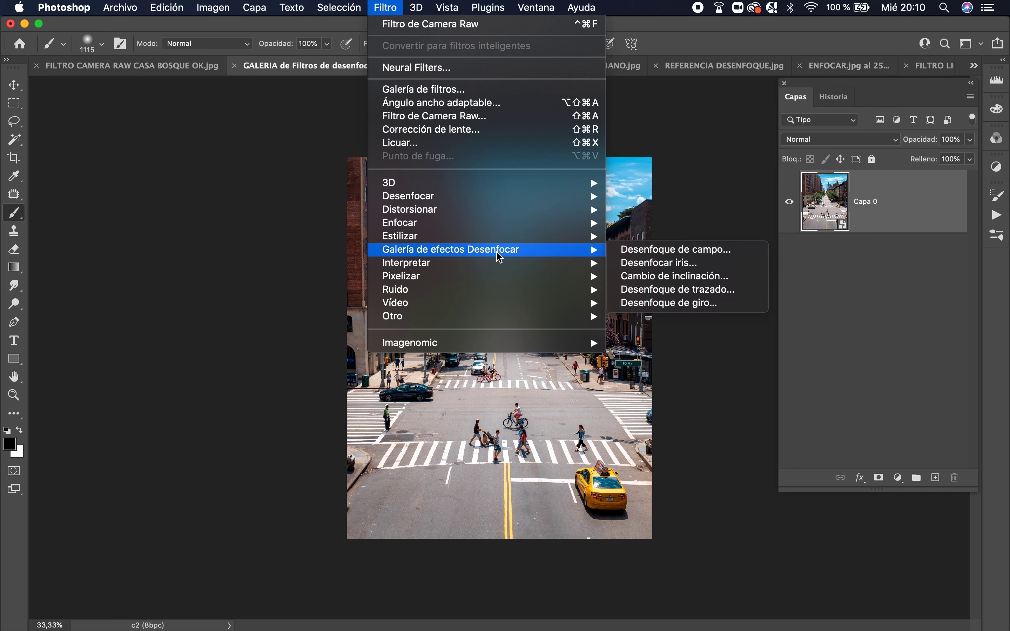
Open Desenfoque de campo, then enable Cambio de inclinación and uncheck Desenfoque de campo
{"action": "left_click", "coordinate": [634, 250]}
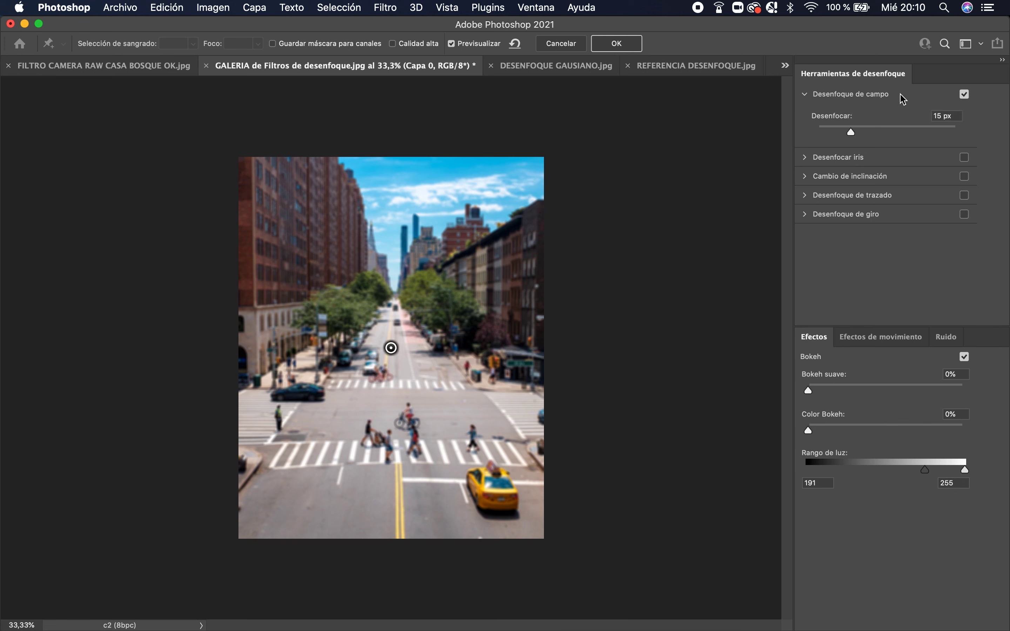
{"action": "left_click", "coordinate": [805, 95]}
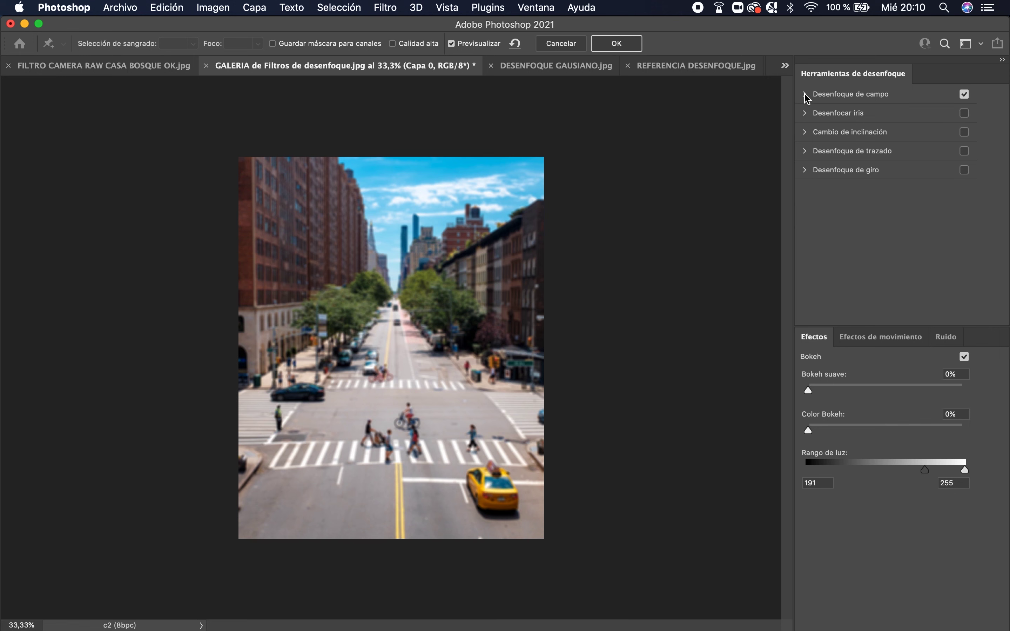
{"action": "left_click", "coordinate": [805, 94]}
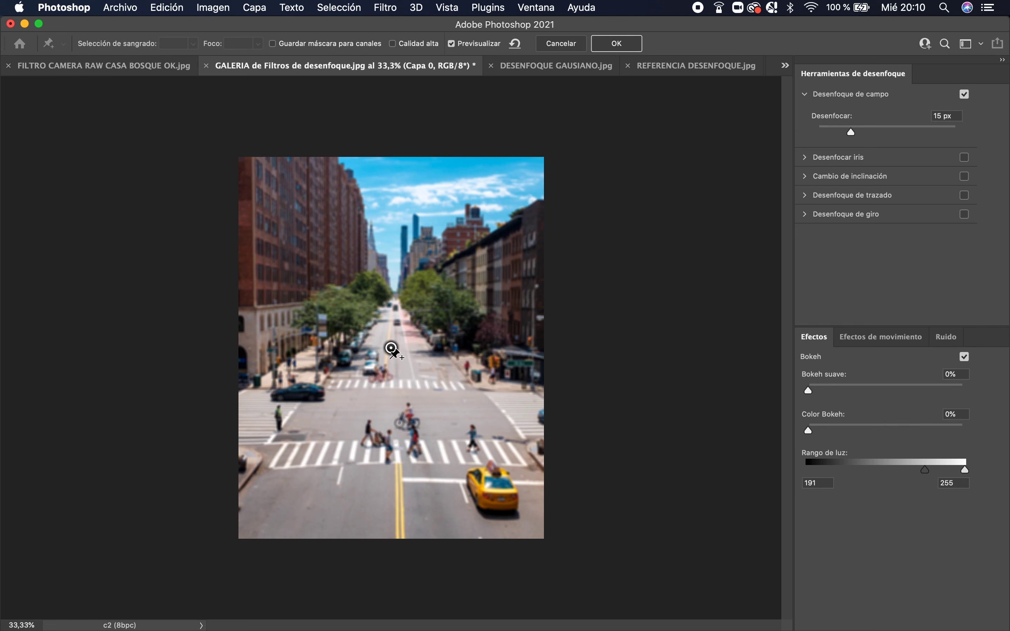
{"action": "left_click", "coordinate": [807, 94]}
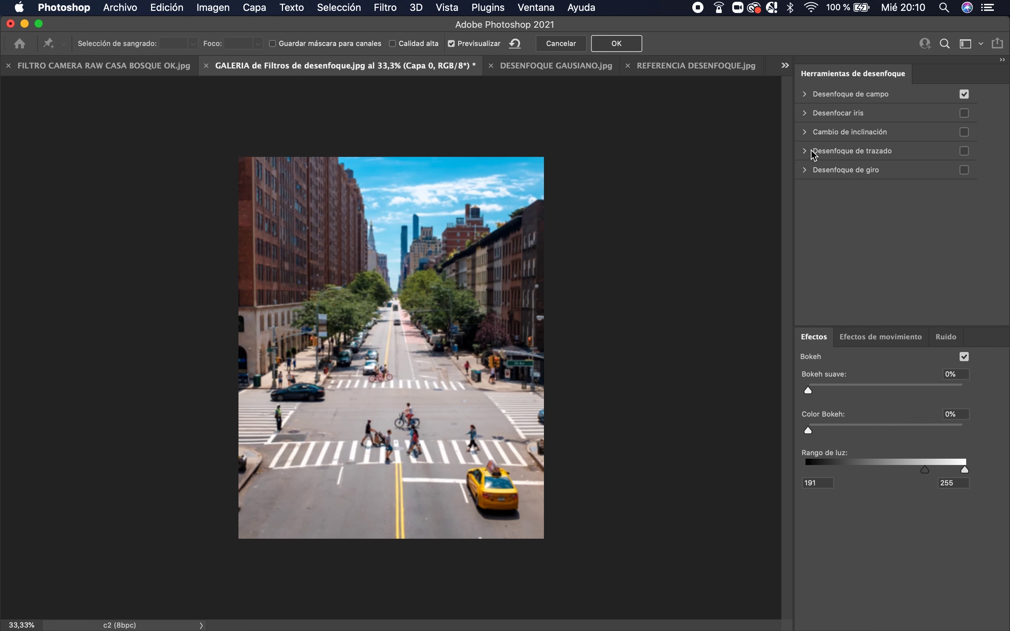
{"action": "left_click", "coordinate": [806, 132]}
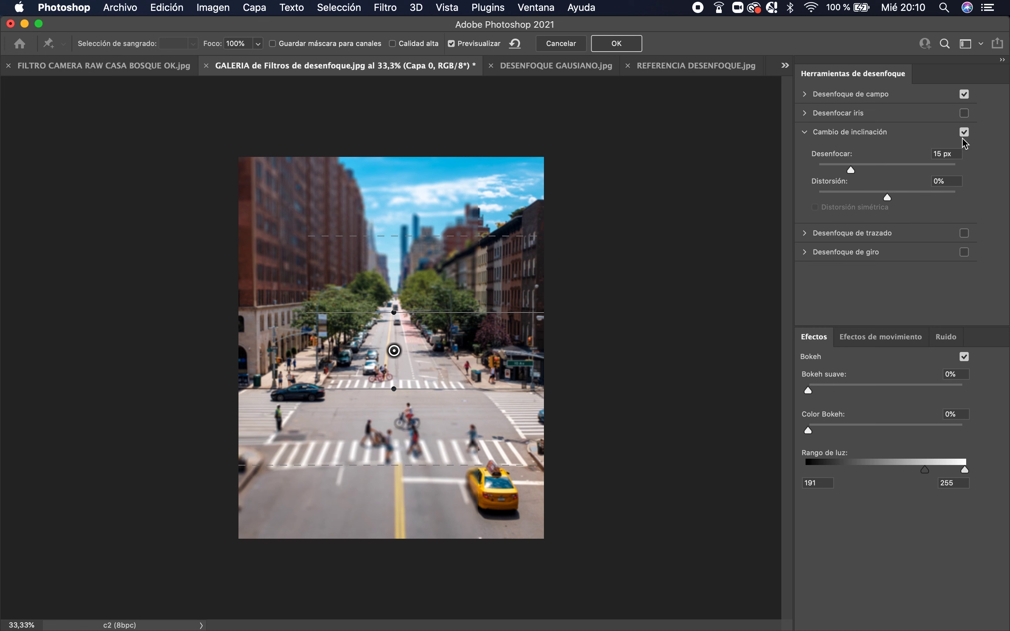
{"action": "left_click", "coordinate": [966, 94]}
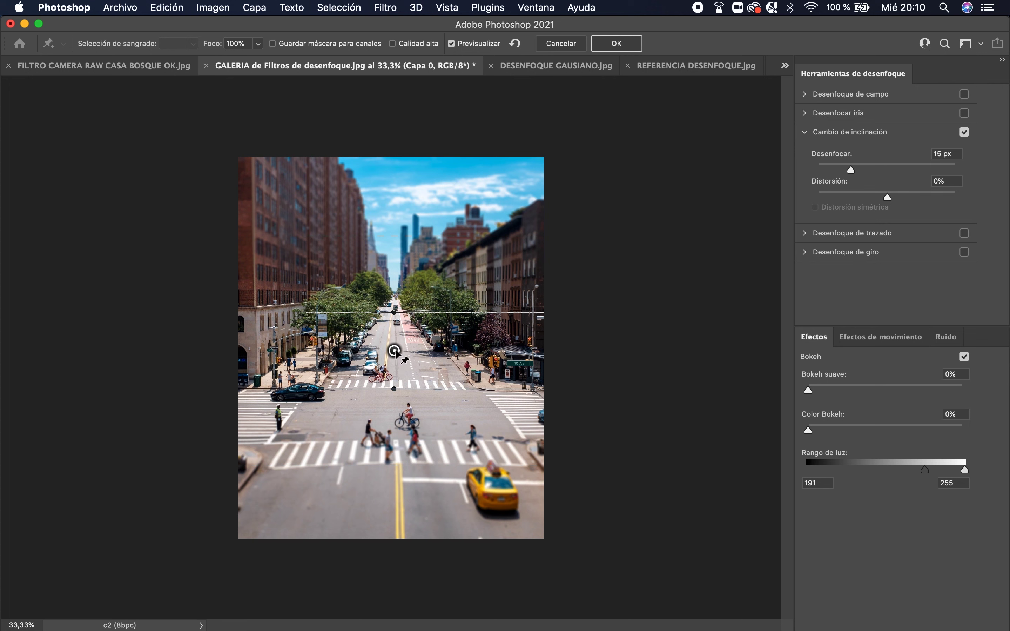
Move the tilt-shift focus centre down-left, raise the upper transition, and set the blur to 20 px
{"action": "left_click_drag", "start_coordinate": [395, 352], "coordinate": [382, 374]}
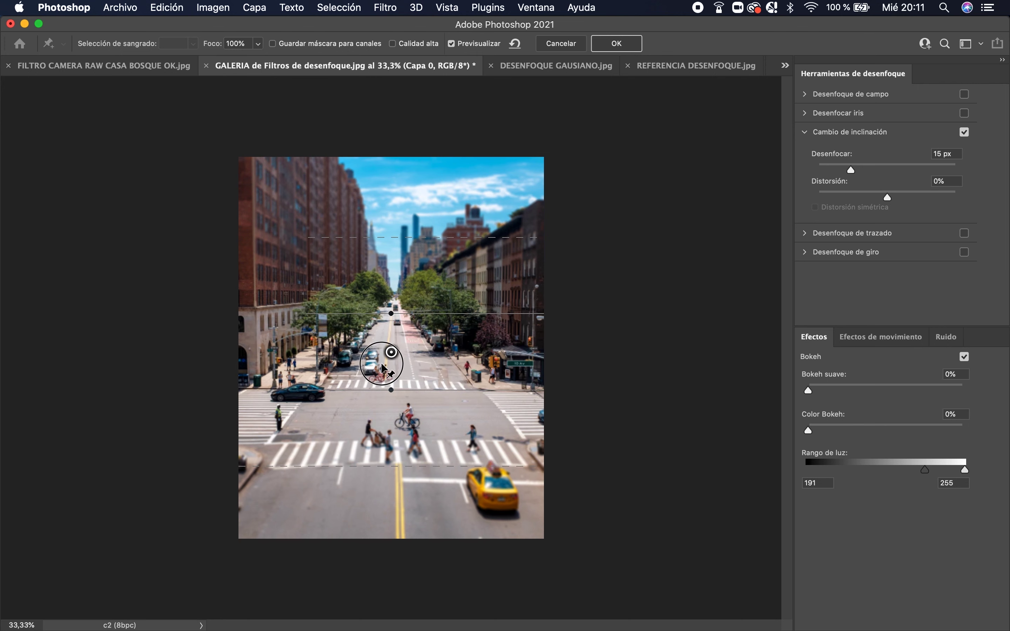
{"action": "left_click_drag", "start_coordinate": [382, 373], "coordinate": [384, 373]}
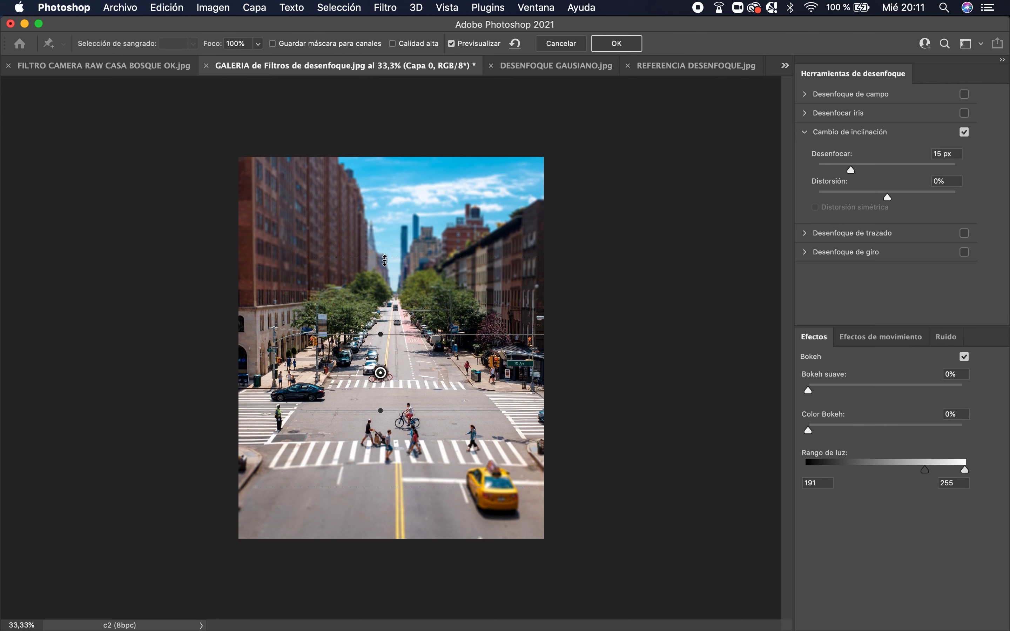
{"action": "left_click_drag", "start_coordinate": [387, 259], "coordinate": [388, 211]}
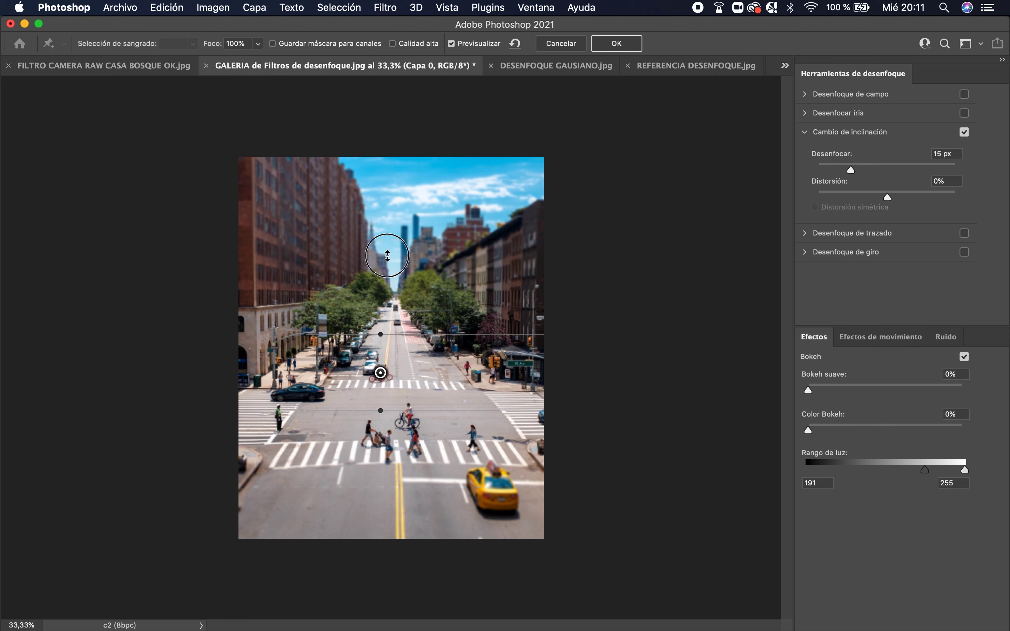
{"action": "left_click_drag", "start_coordinate": [388, 227], "coordinate": [387, 238]}
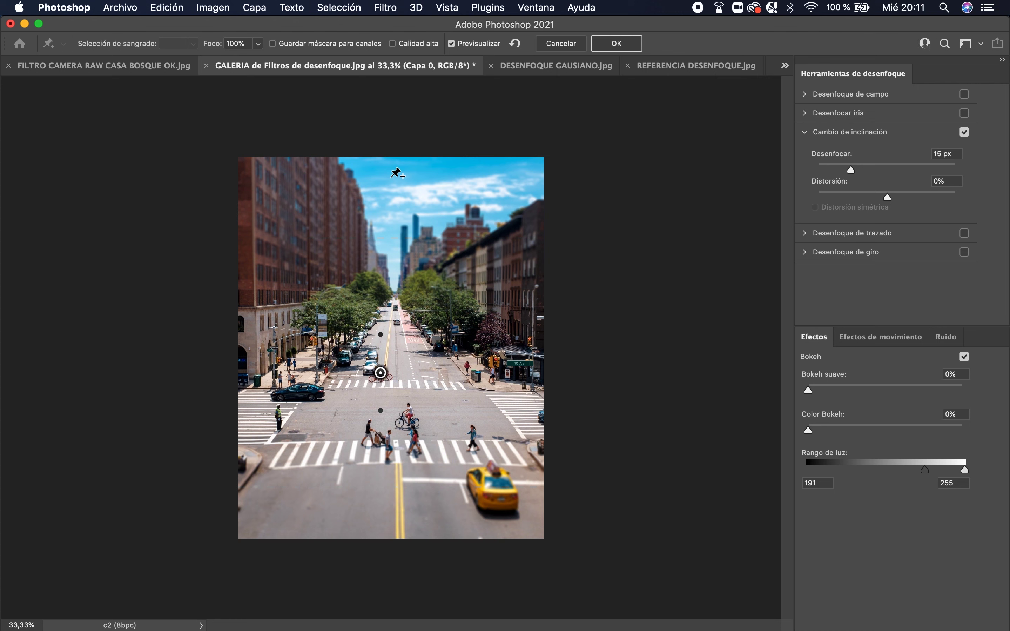
{"action": "mouse_move", "coordinate": [853, 170]}
{"action": "left_mouse_down"}
{"action": "mouse_move", "coordinate": [891, 173]}
{"action": "mouse_move", "coordinate": [861, 175]}
{"action": "left_mouse_up"}
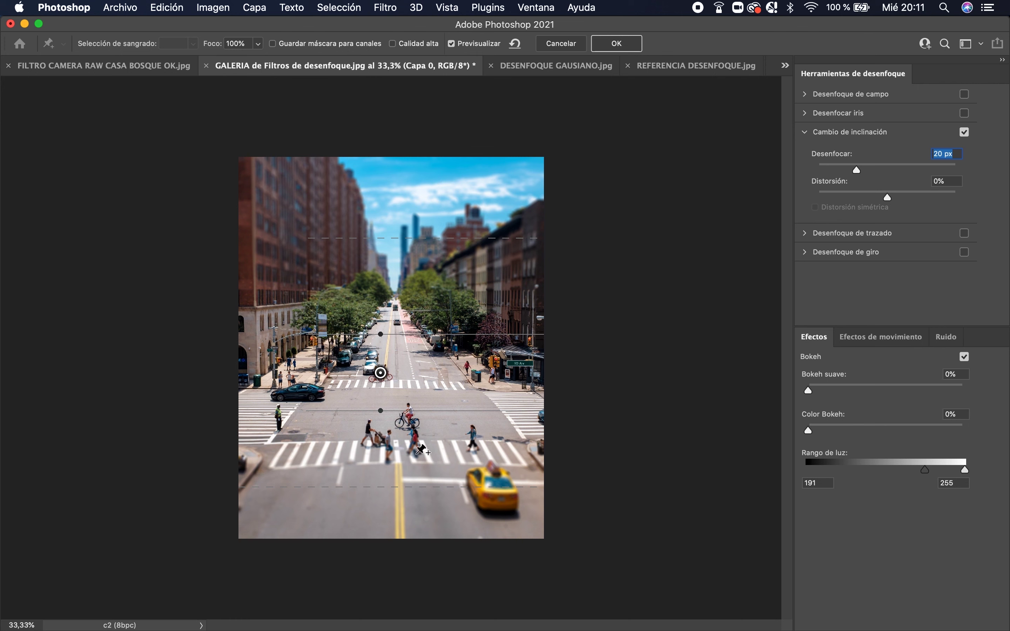
Adjust the tilt-shift lines to tilt the band slightly clockwise and narrow the sharp zone
{"action": "left_click_drag", "start_coordinate": [381, 487], "coordinate": [382, 504]}
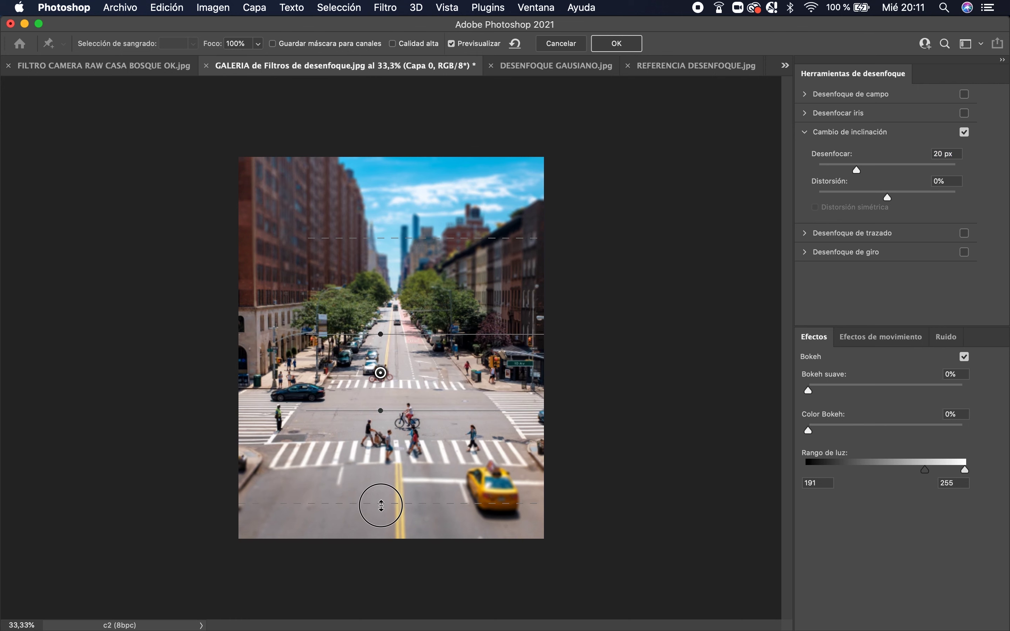
{"action": "left_click_drag", "start_coordinate": [431, 413], "coordinate": [418, 432]}
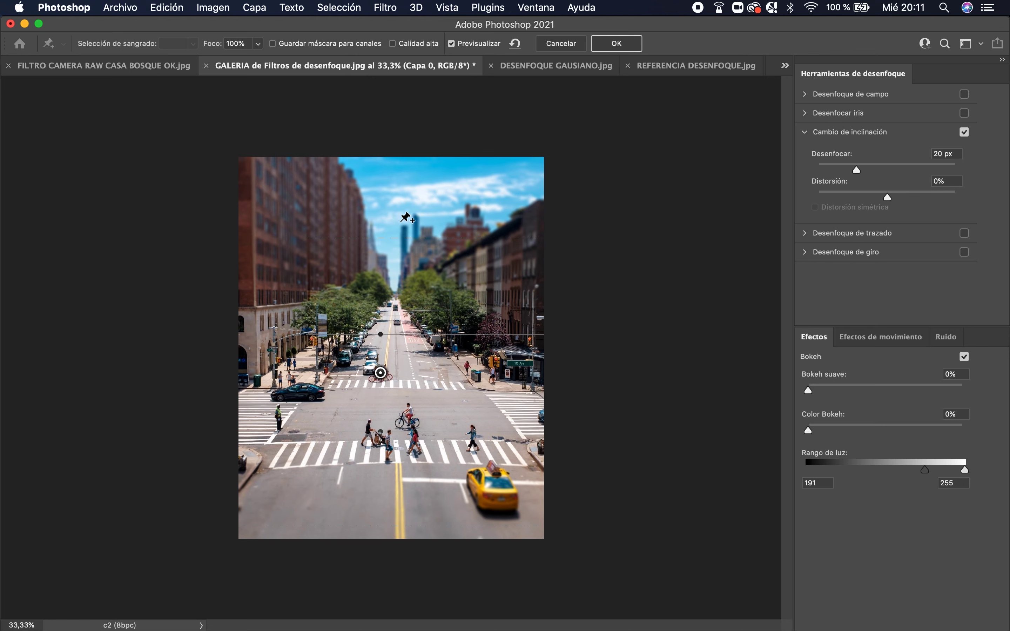
{"action": "mouse_move", "coordinate": [408, 226]}
{"action": "left_mouse_down"}
{"action": "mouse_move", "coordinate": [444, 253]}
{"action": "mouse_move", "coordinate": [405, 196]}
{"action": "left_mouse_up"}
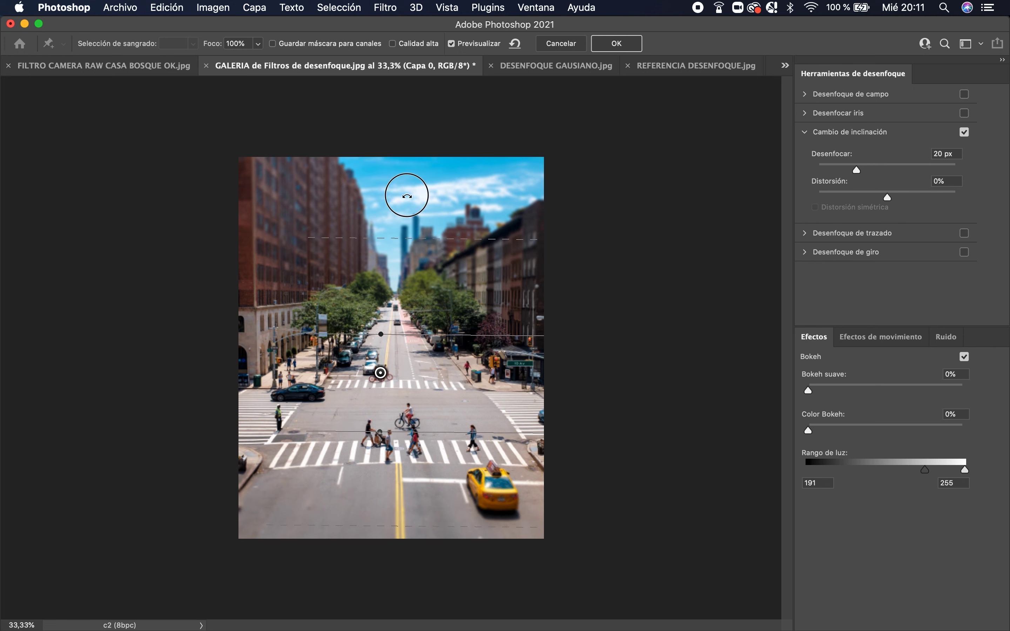
{"action": "left_click_drag", "start_coordinate": [406, 196], "coordinate": [404, 196]}
{"action": "left_click_drag", "start_coordinate": [381, 379], "coordinate": [385, 401]}
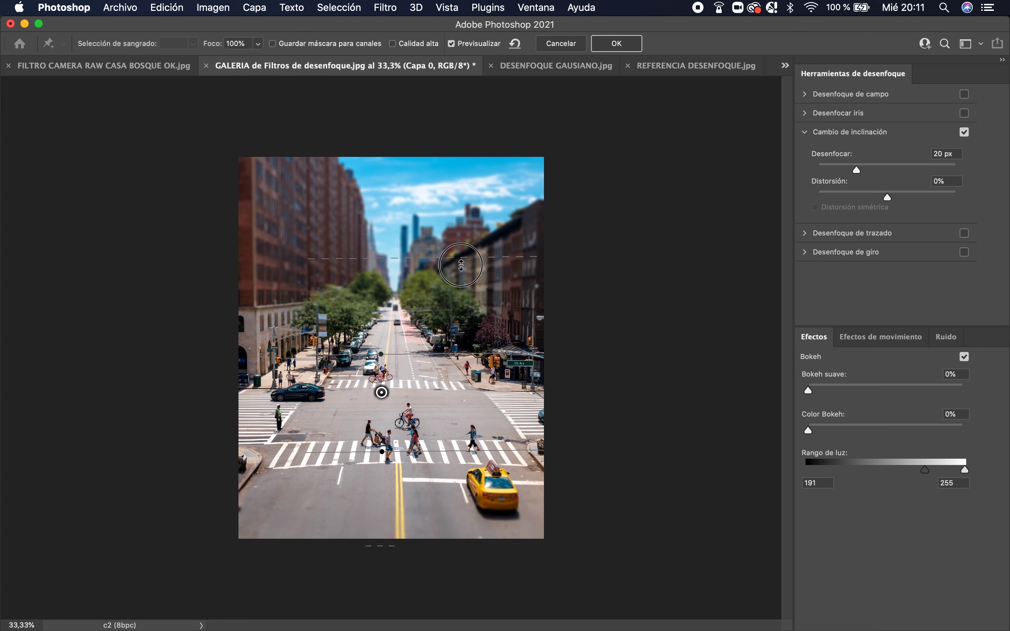
{"action": "left_click_drag", "start_coordinate": [461, 265], "coordinate": [459, 300]}
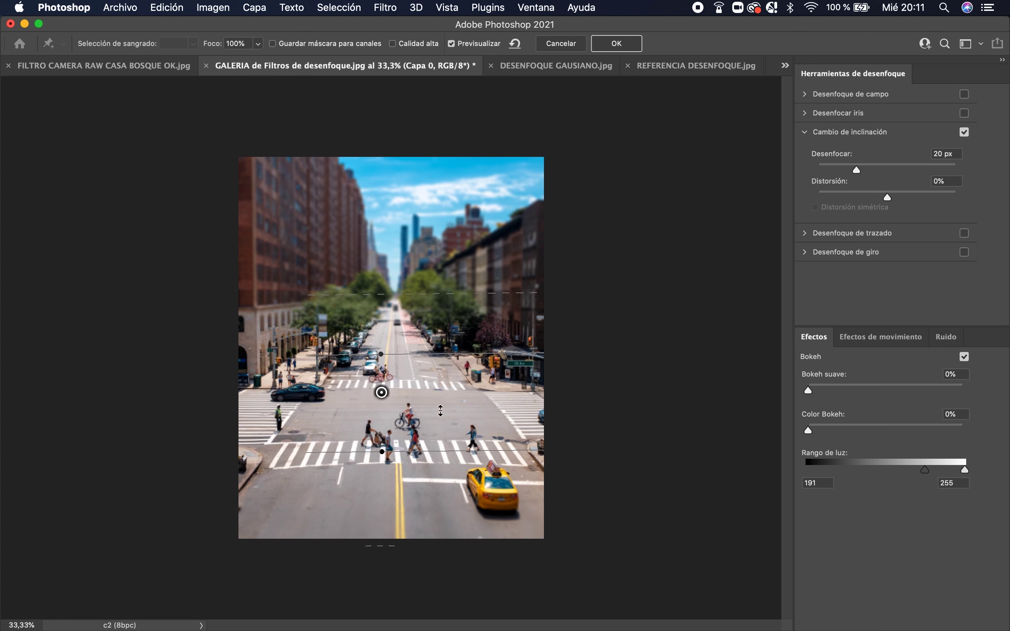
{"action": "left_click_drag", "start_coordinate": [440, 452], "coordinate": [439, 416]}
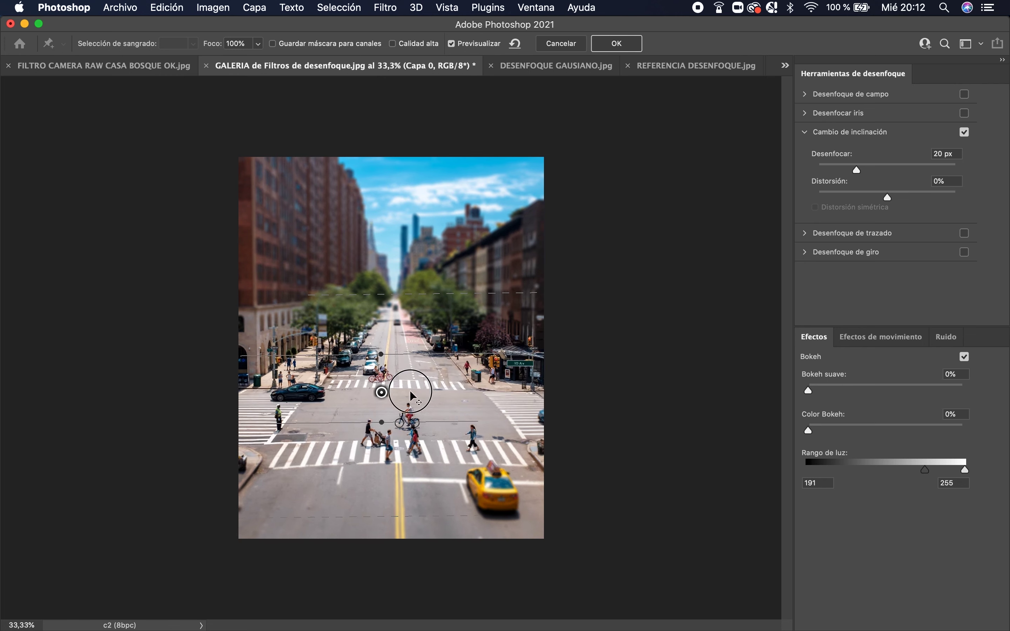
Centre the focus band on the mid-street cyclist and restore the blurred preview
{"action": "mouse_move", "coordinate": [417, 393]}
{"action": "left_mouse_down"}
{"action": "mouse_move", "coordinate": [330, 396]}
{"action": "mouse_move", "coordinate": [333, 388]}
{"action": "left_mouse_up"}
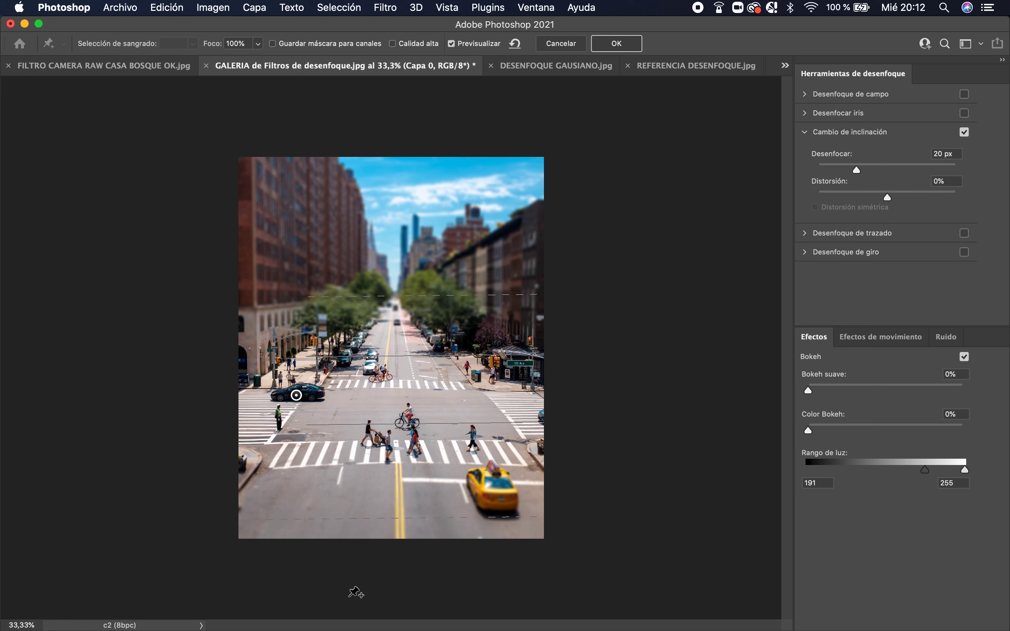
{"action": "mouse_move", "coordinate": [296, 395]}
{"action": "left_mouse_down"}
{"action": "mouse_move", "coordinate": [403, 409]}
{"action": "mouse_move", "coordinate": [387, 393]}
{"action": "left_mouse_up"}
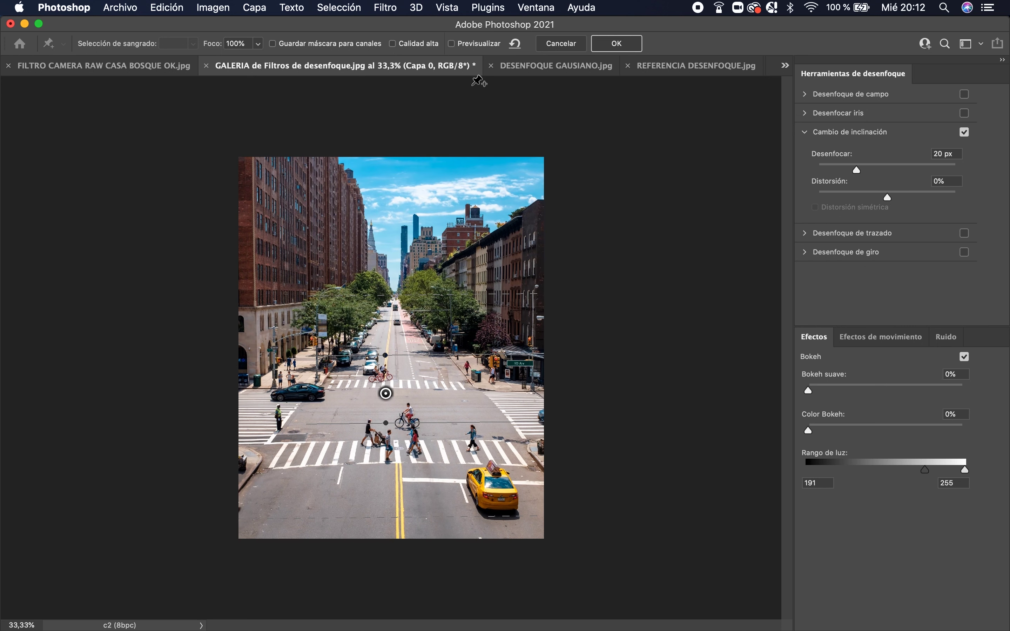
{"action": "left_click", "coordinate": [451, 44]}
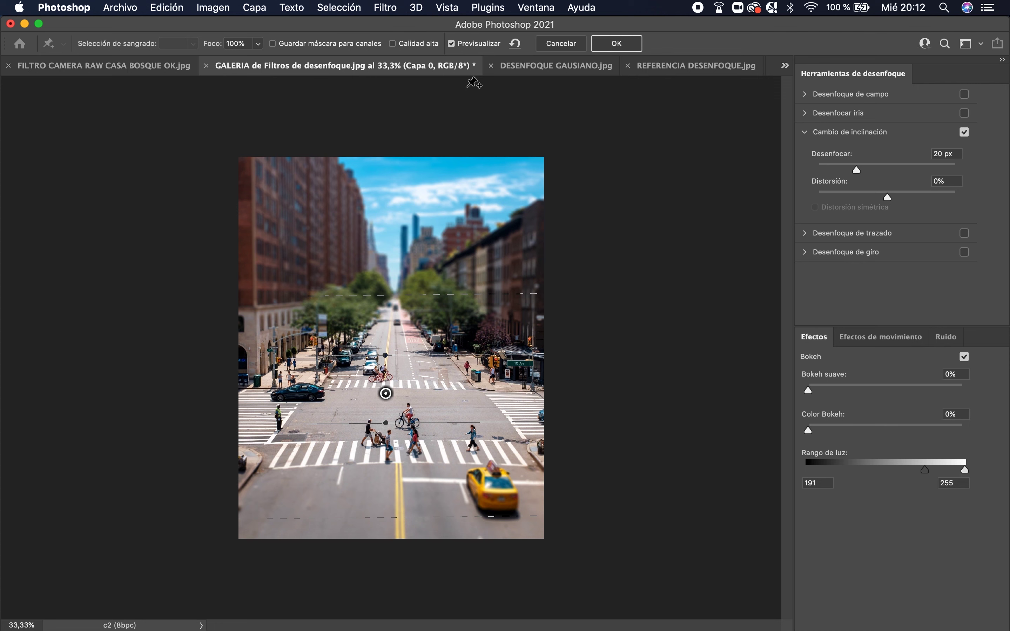
Compare with the original, test Focus then reset it to 100%, and apply the tilt-shift blur
{"action": "left_click", "coordinate": [452, 44]}
{"action": "left_click", "coordinate": [454, 45]}
{"action": "left_click", "coordinate": [259, 44]}
{"action": "left_click_drag", "start_coordinate": [260, 62], "coordinate": [236, 58]}
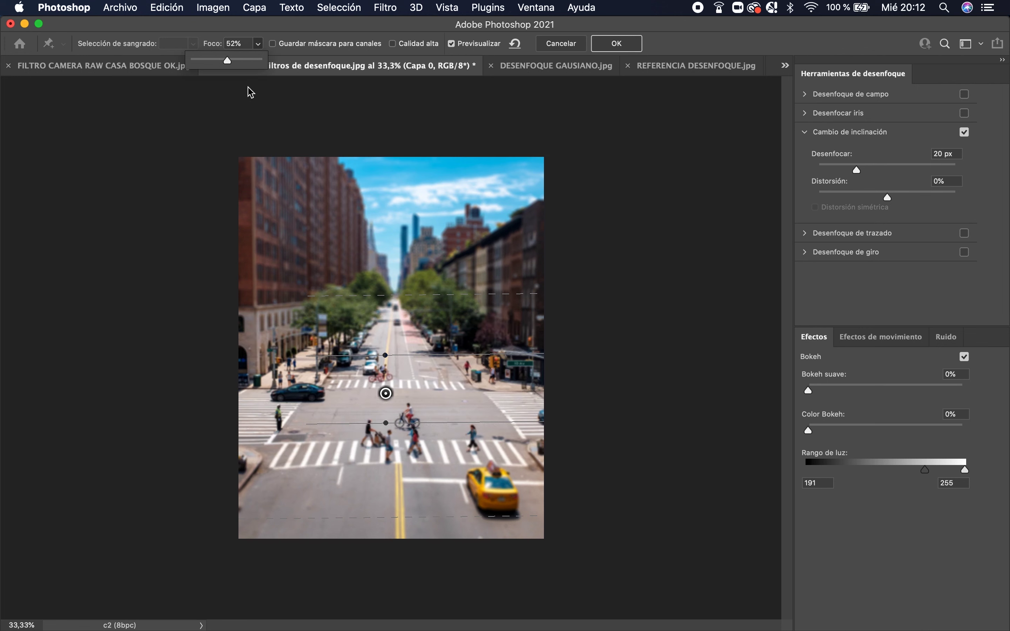
{"action": "left_click_drag", "start_coordinate": [229, 62], "coordinate": [263, 62]}
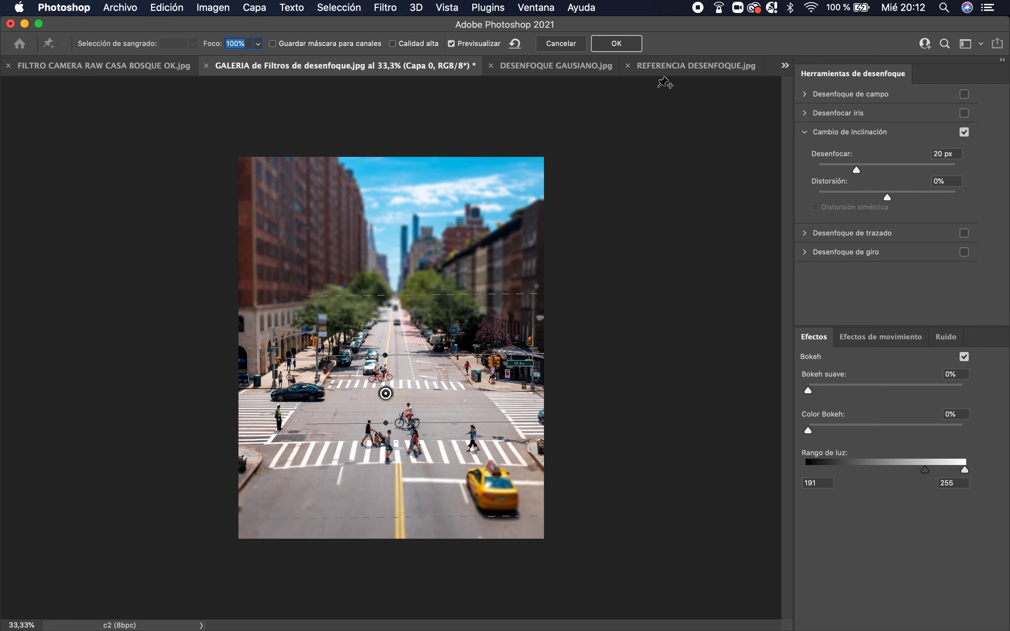
{"action": "left_click", "coordinate": [624, 48]}
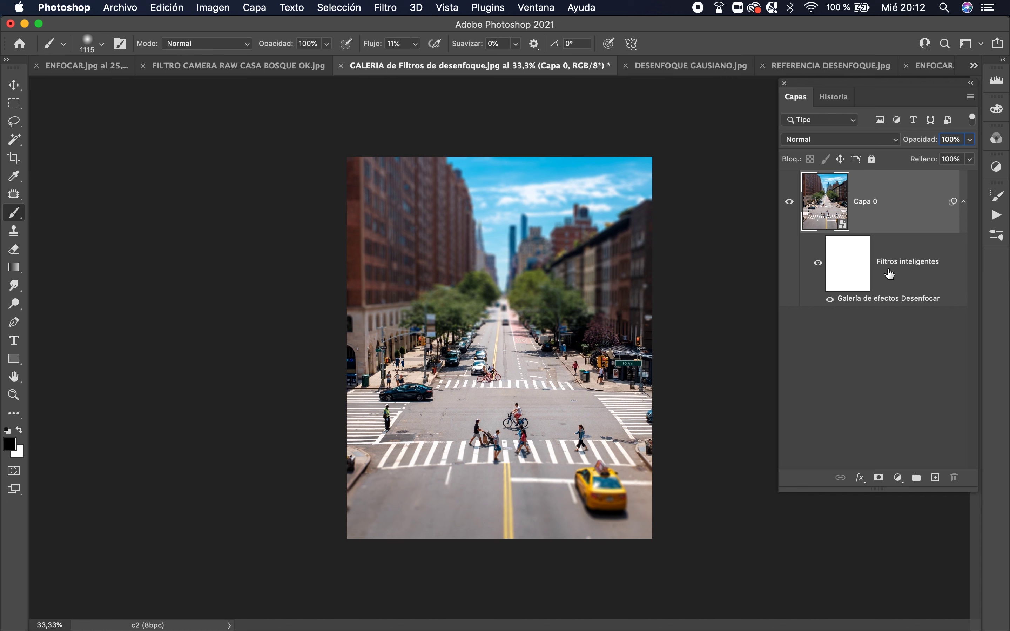
Toggle Capa 0's Blur Gallery smart filter off and back on, then collapse its filter list
{"action": "left_click", "coordinate": [965, 202]}
{"action": "left_click", "coordinate": [964, 203]}
{"action": "left_click", "coordinate": [964, 204]}
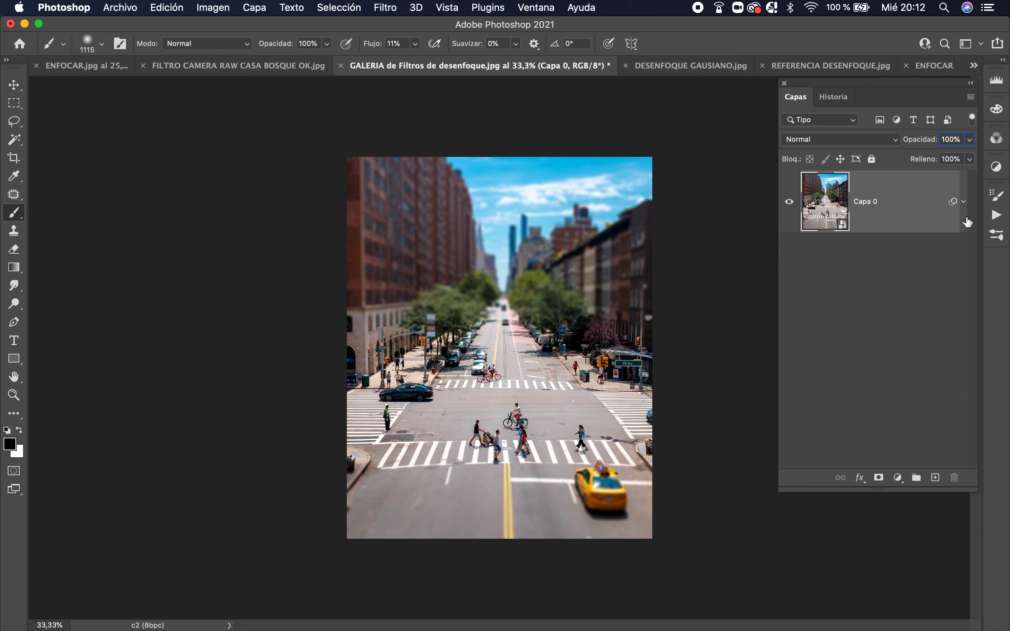
{"action": "left_click", "coordinate": [964, 202]}
{"action": "left_click", "coordinate": [819, 298]}
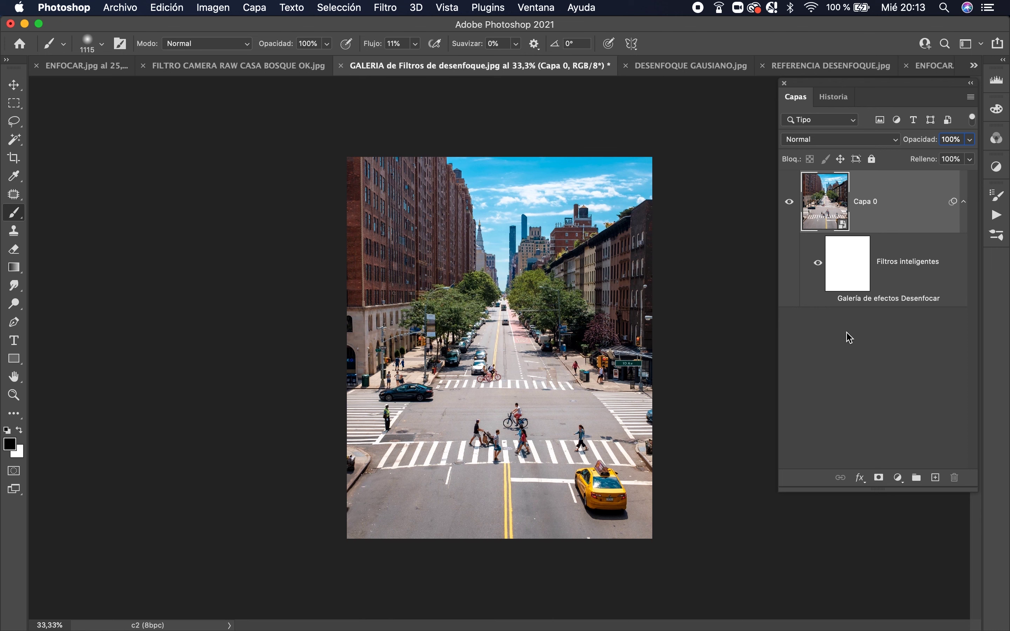
{"action": "left_click", "coordinate": [830, 298]}
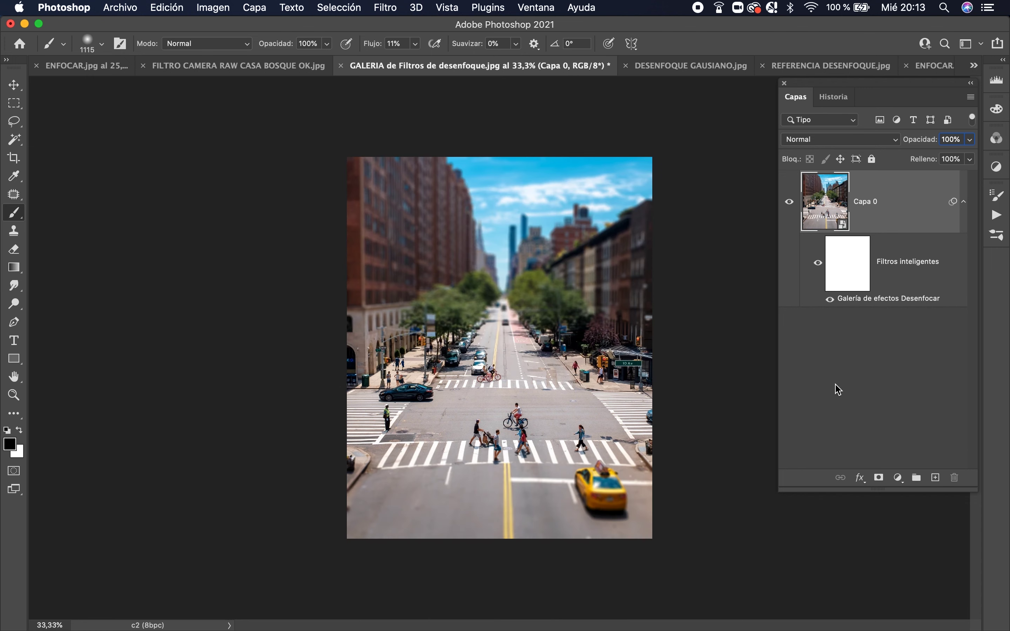
{"action": "left_click", "coordinate": [965, 201]}
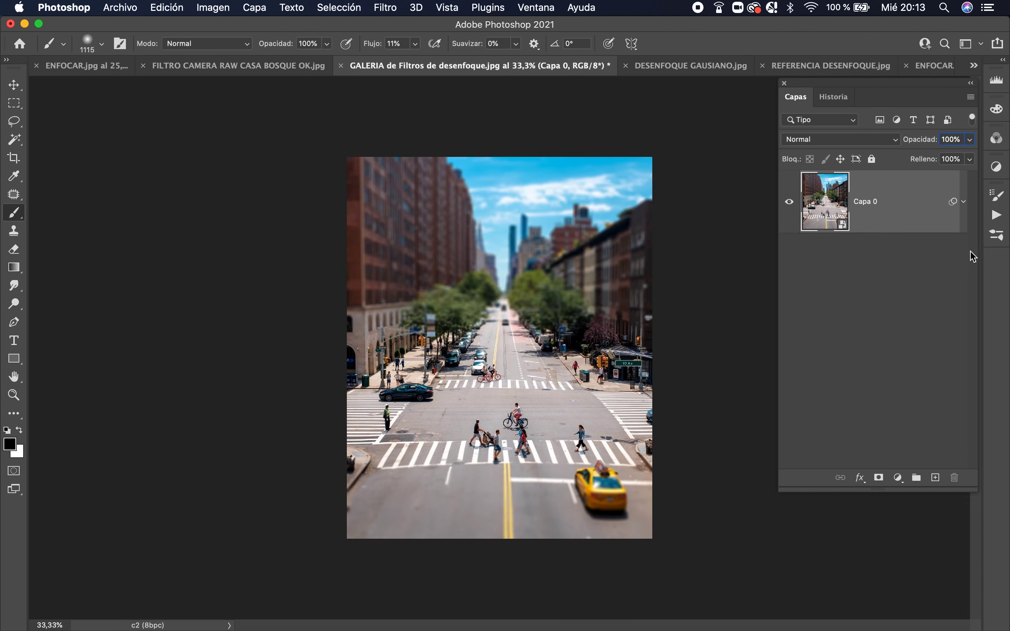